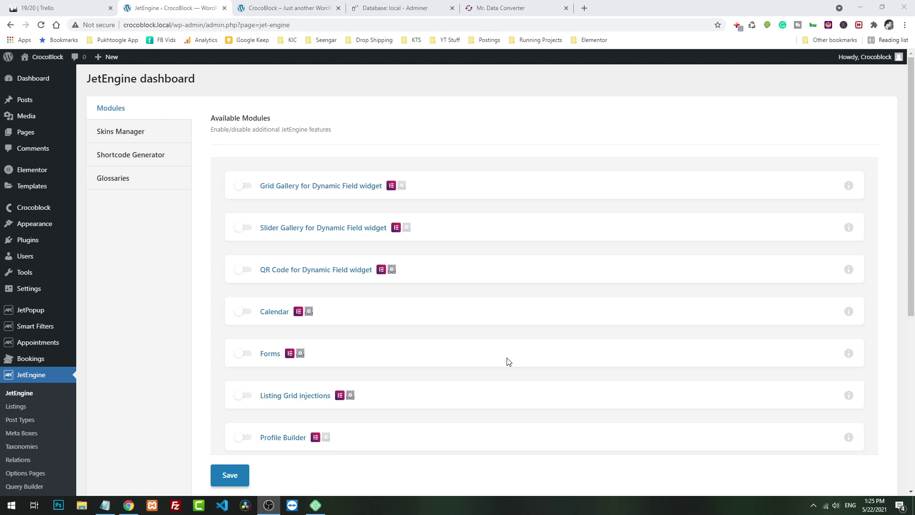
# Open JetEngine's Custom Content Types list, which shows the Leads type and its wp_jet_cct_leads table
pyautogui.scroll(-5, 508, 361)
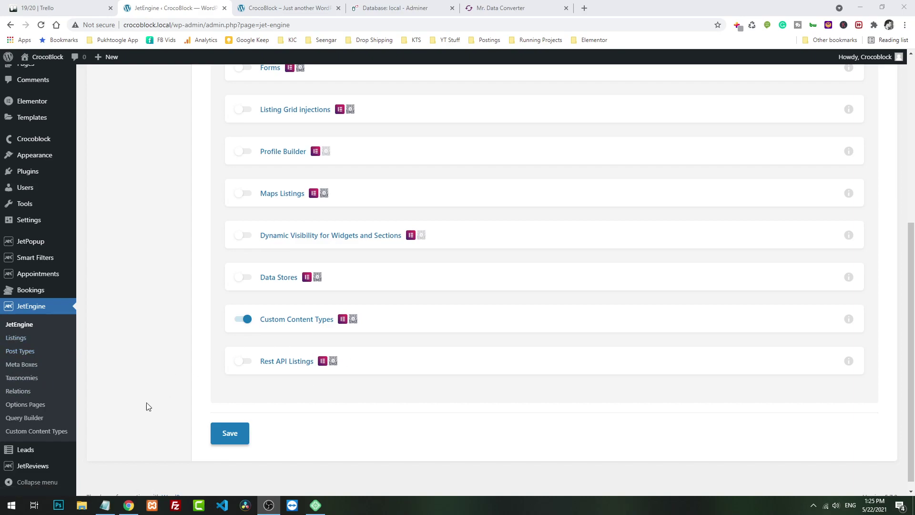
pyautogui.click(50, 433)
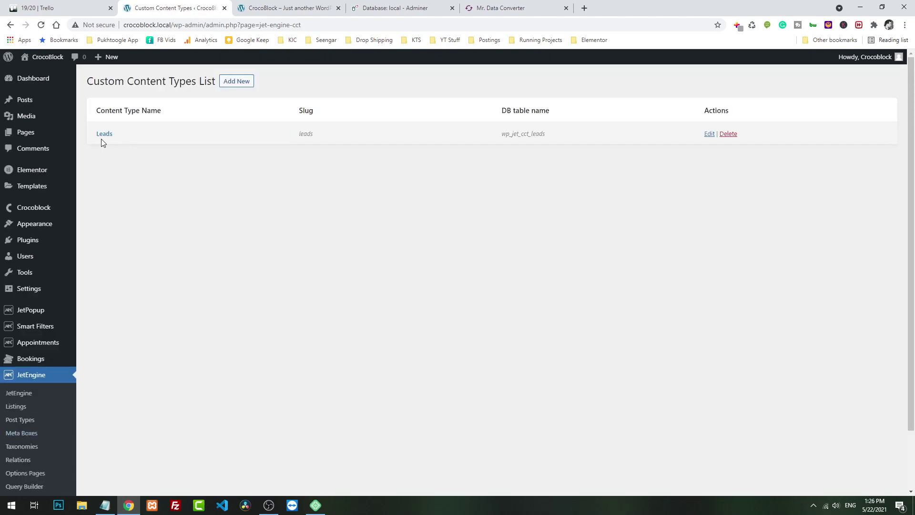
# Review the Leads type's Customer Name and Location fields, then view its empty item list
pyautogui.click(102, 135)
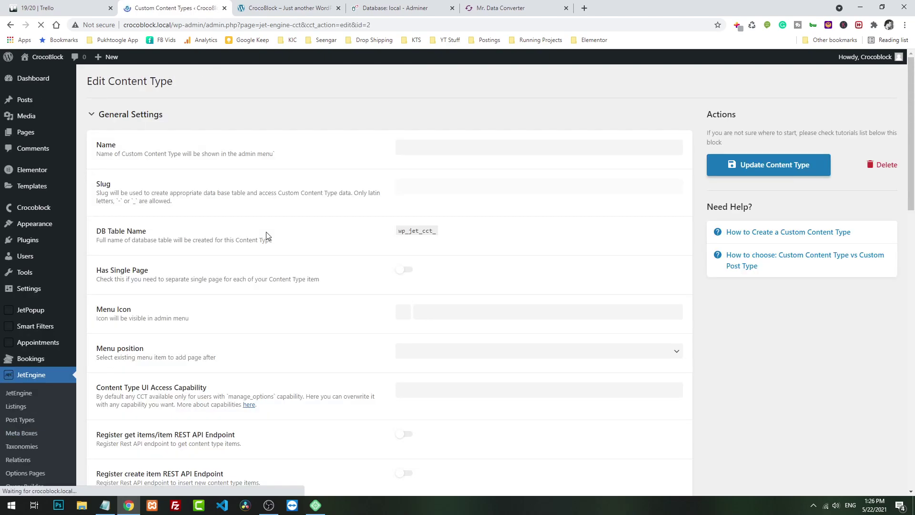
pyautogui.scroll(-8, 253, 236)
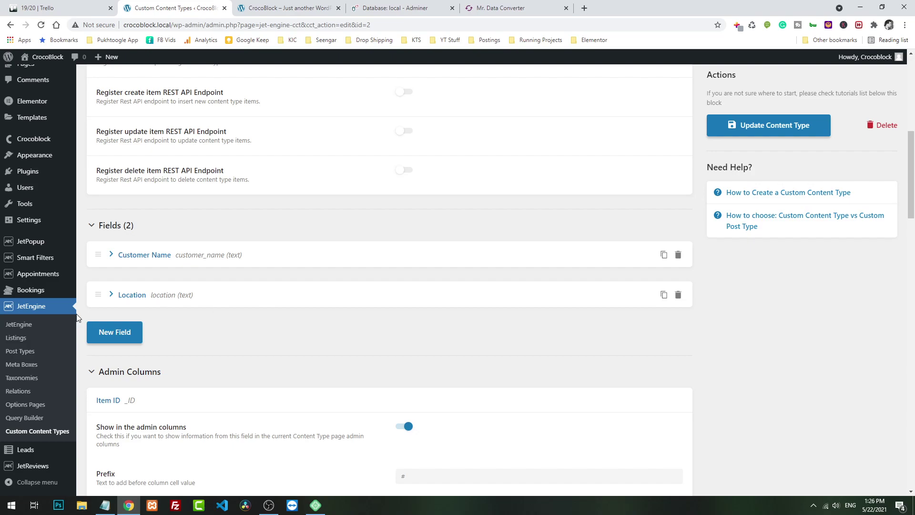
pyautogui.click(27, 450)
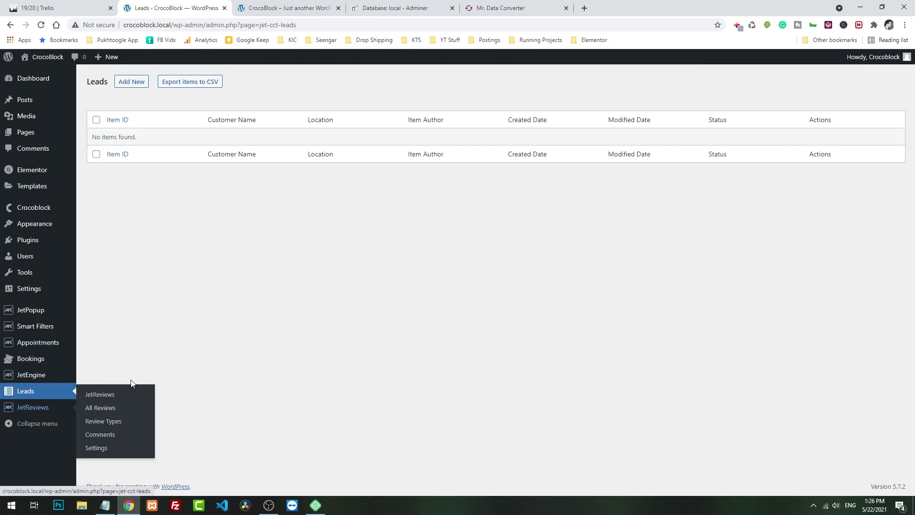
# Show the wp_jet_cct_leads table's data in Adminer, which returns no rows
pyautogui.click(386, 3)
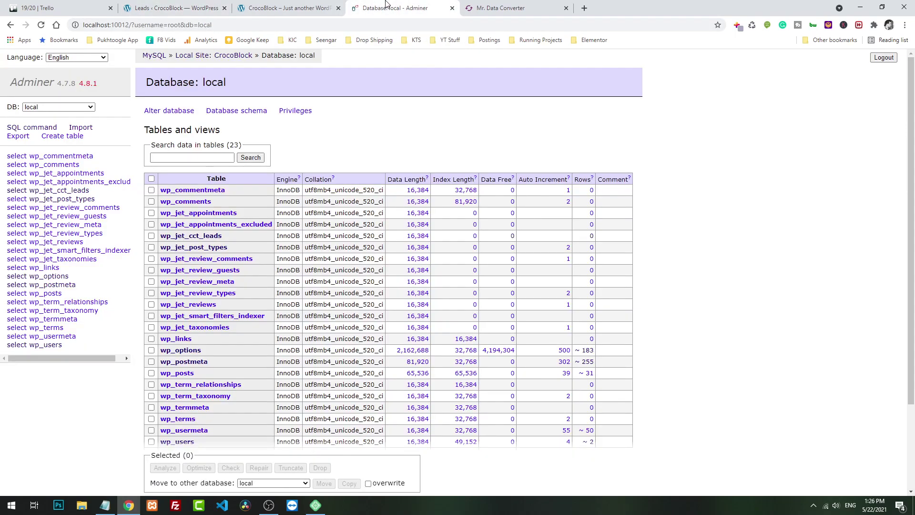
pyautogui.click(209, 238)
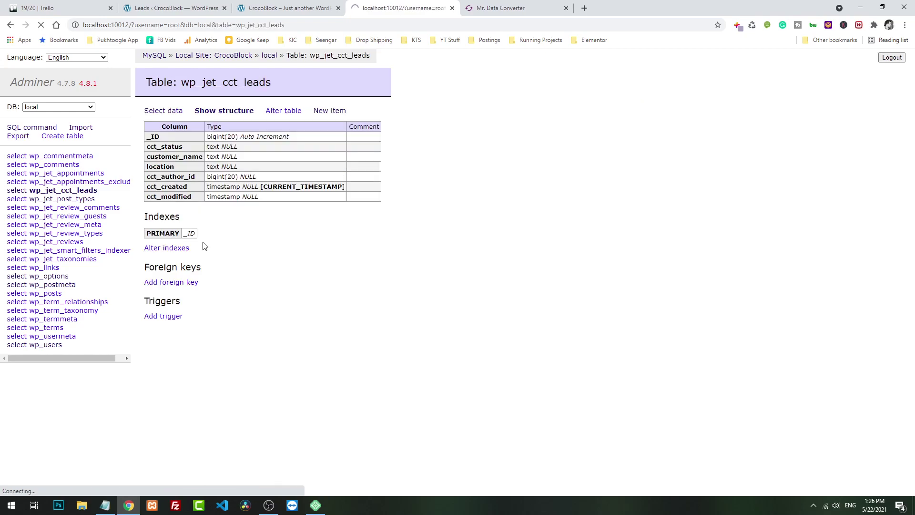
pyautogui.click(165, 112)
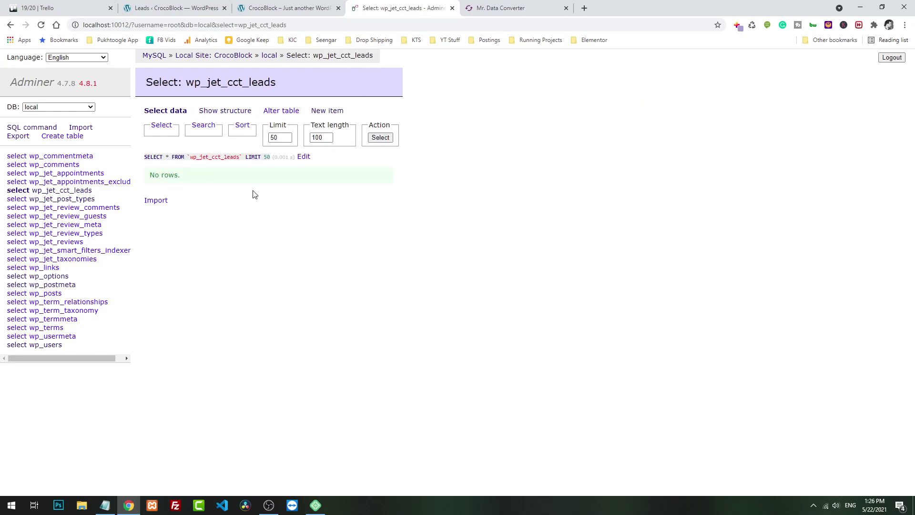
# Add a new lead with a sample customer name and location Abu Dhabi
pyautogui.click(153, 8)
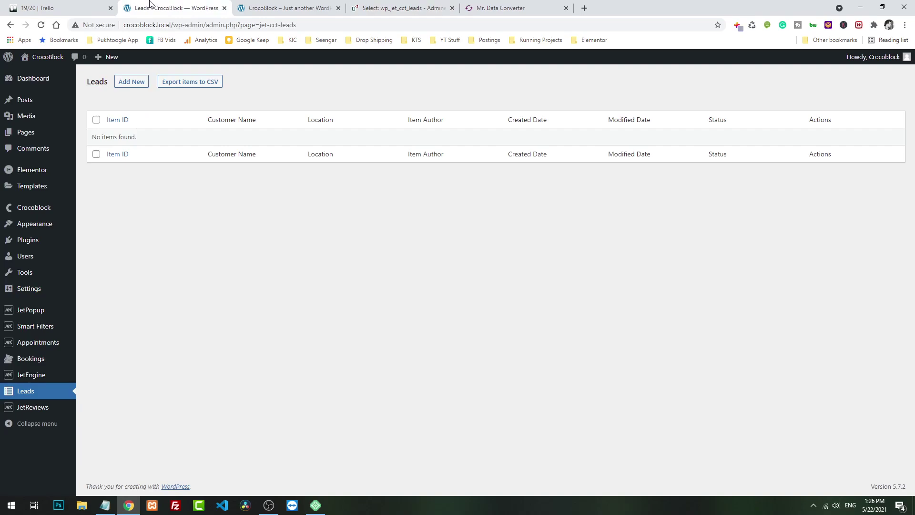
pyautogui.click(132, 83)
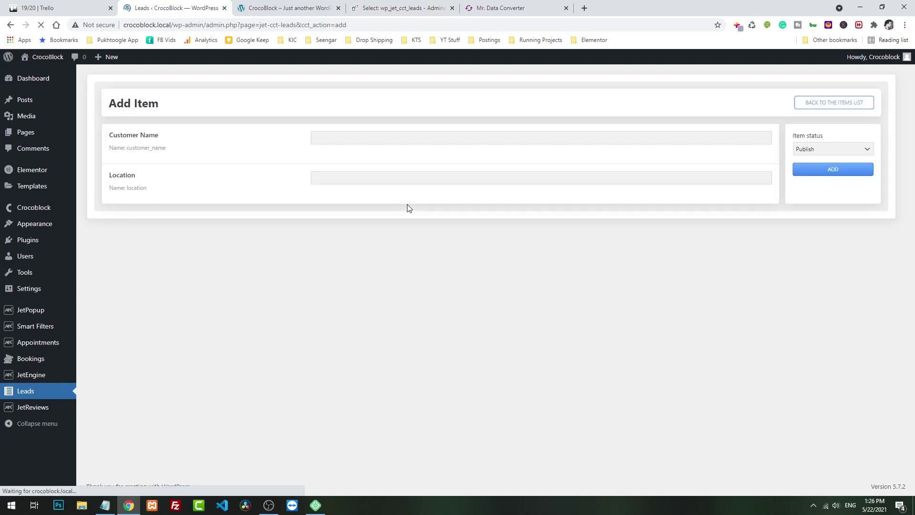
pyautogui.click(344, 138)
pyautogui.write('Muqsit')
pyautogui.press('Tab')
pyautogui.write('Abu D')
pyautogui.press('Return')
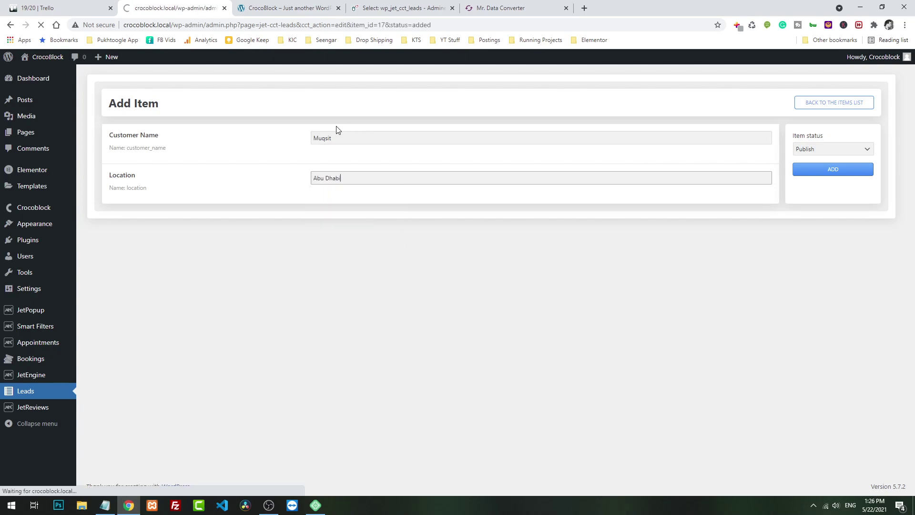
# Confirm the new lead appears in the Leads list and as a row in Adminer's leads table
pyautogui.click(26, 391)
pyautogui.moveTo(204, 150); pyautogui.dragTo(752, 154)
pyautogui.click(659, 258)
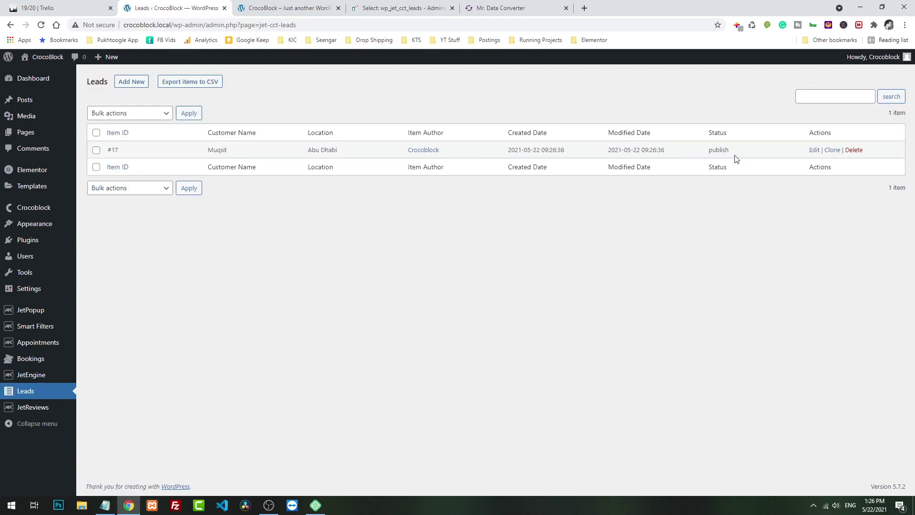
pyautogui.click(403, 8)
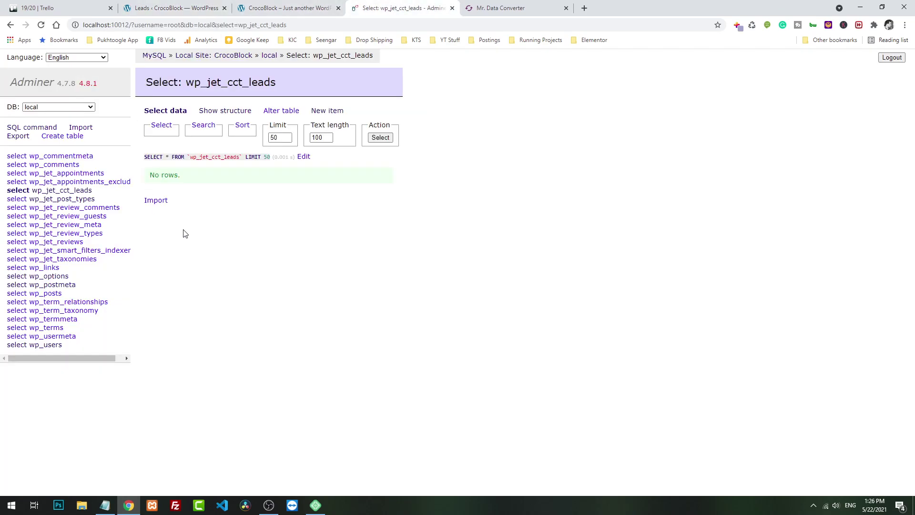
pyautogui.click(84, 192)
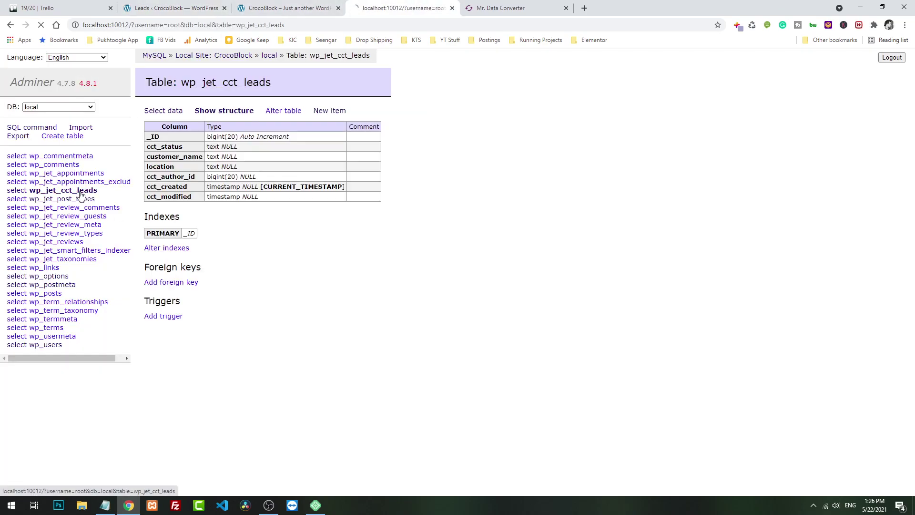
pyautogui.click(162, 110)
pyautogui.moveTo(180, 184); pyautogui.dragTo(487, 184)
pyautogui.click(435, 256)
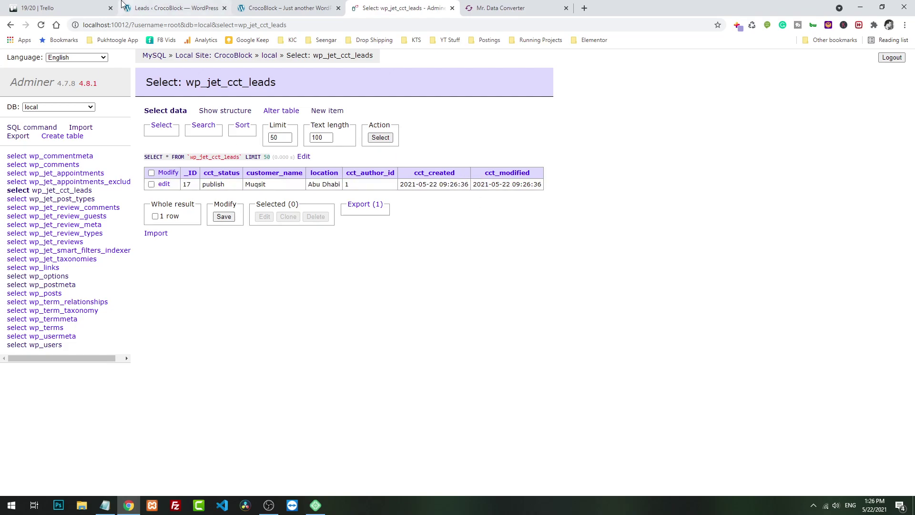
# Export the leads to CSV and open the downloaded export-leads file
pyautogui.click(176, 5)
pyautogui.click(179, 82)
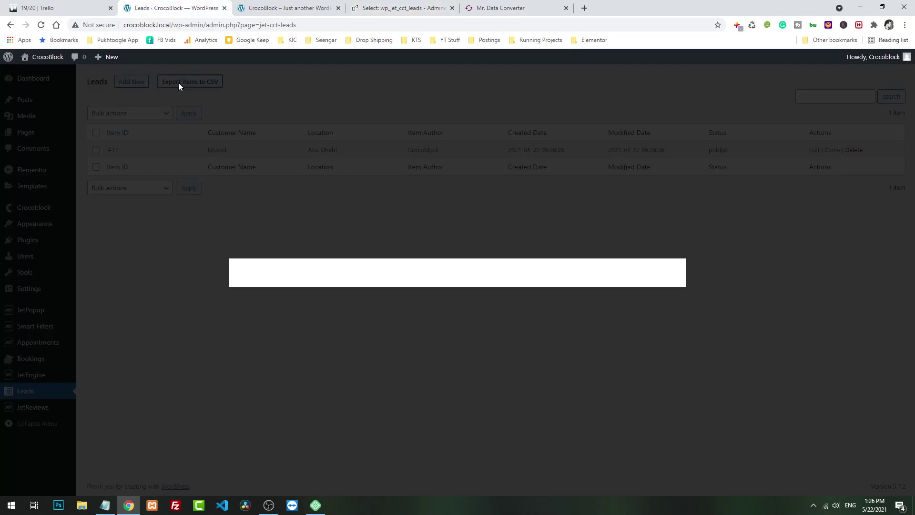
pyautogui.click(268, 332)
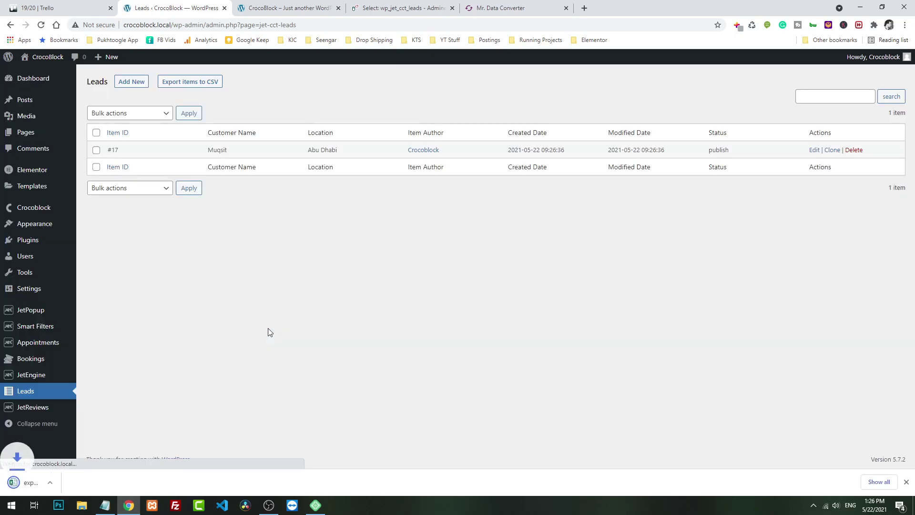
pyautogui.click(69, 483)
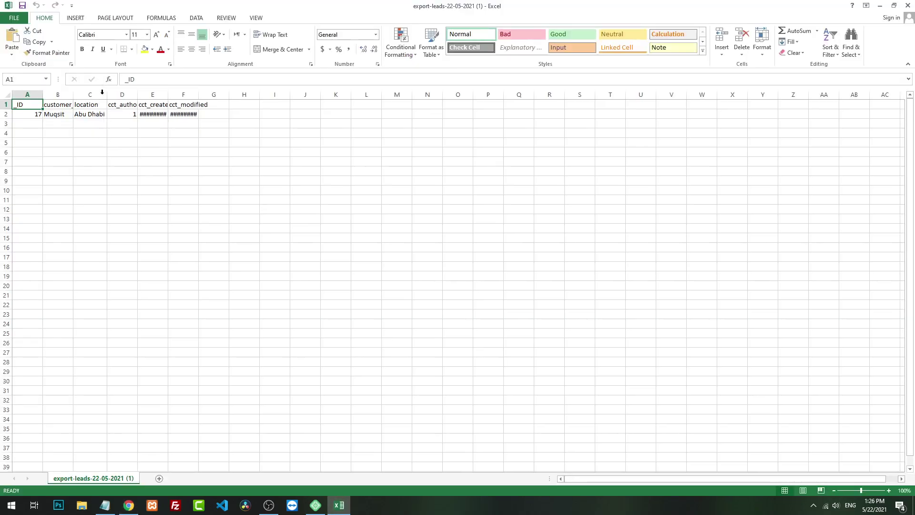
# Autofit columns B, D, E and F so headers and dates show fully
pyautogui.doubleClick(71, 98)
pyautogui.doubleClick(159, 95)
pyautogui.doubleClick(203, 94)
pyautogui.doubleClick(249, 94)
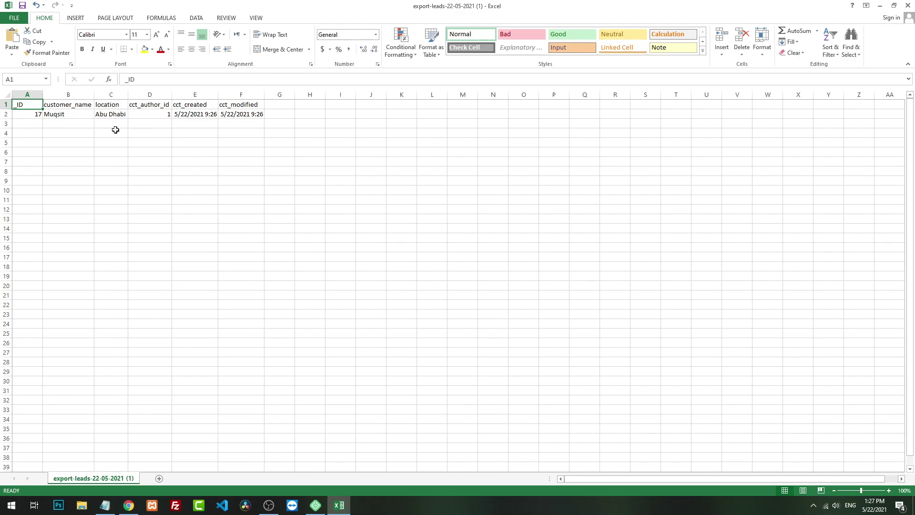
# Enter four more customer names in cells B3 through B6
pyautogui.click(65, 122)
pyautogui.write('Abdul')
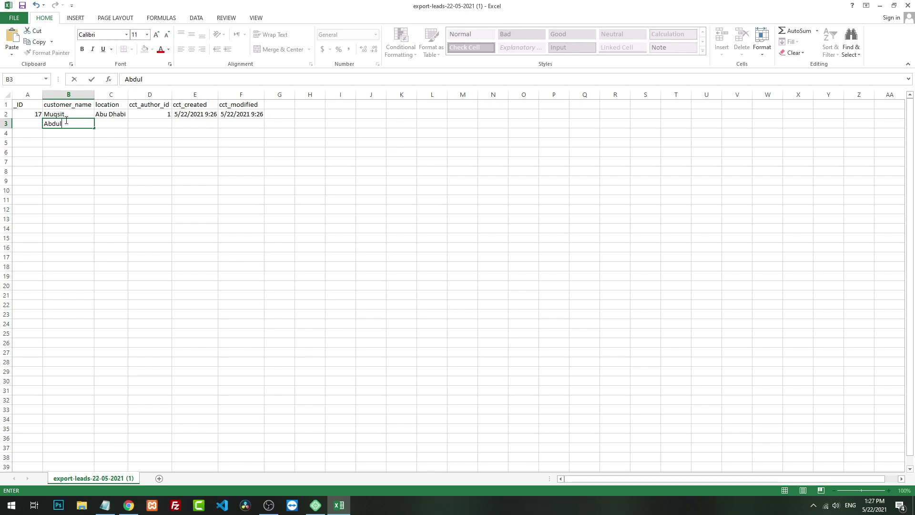
pyautogui.press('Return')
pyautogui.write('Ali')
pyautogui.press('Return')
pyautogui.write('Asad')
pyautogui.press('Return')
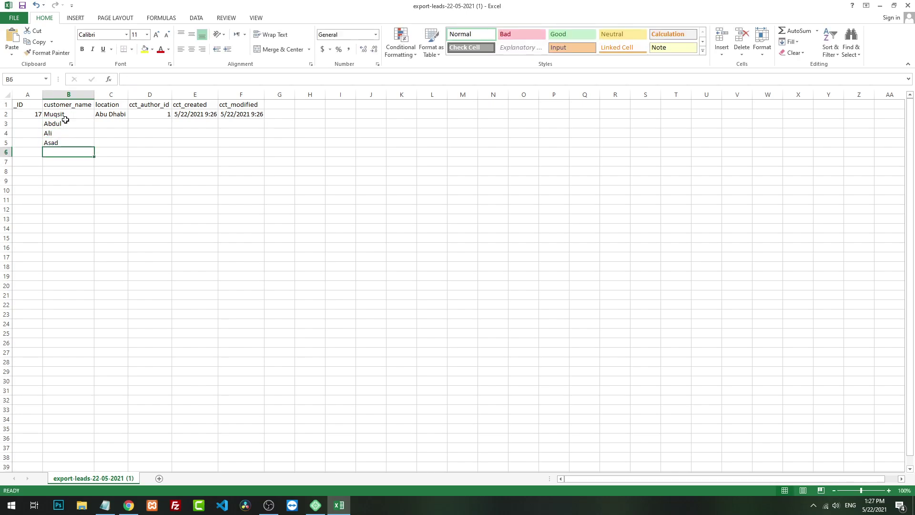
pyautogui.write('Khyber')
pyautogui.press('Return')
# Enter locations Peshawar, Dubai, Lahore and Islamabad in C3:C6 and fill author id 1 down to row 6
pyautogui.press('Up')
pyautogui.press('Up')
pyautogui.press('Up')
pyautogui.press('Up')
pyautogui.press('Right')
pyautogui.write('Peshawar')
pyautogui.press('Return')
pyautogui.write('Dubai')
pyautogui.press('Return')
pyautogui.write('Lahore')
pyautogui.press('Return')
pyautogui.write('Islamabad')
pyautogui.press('Return')
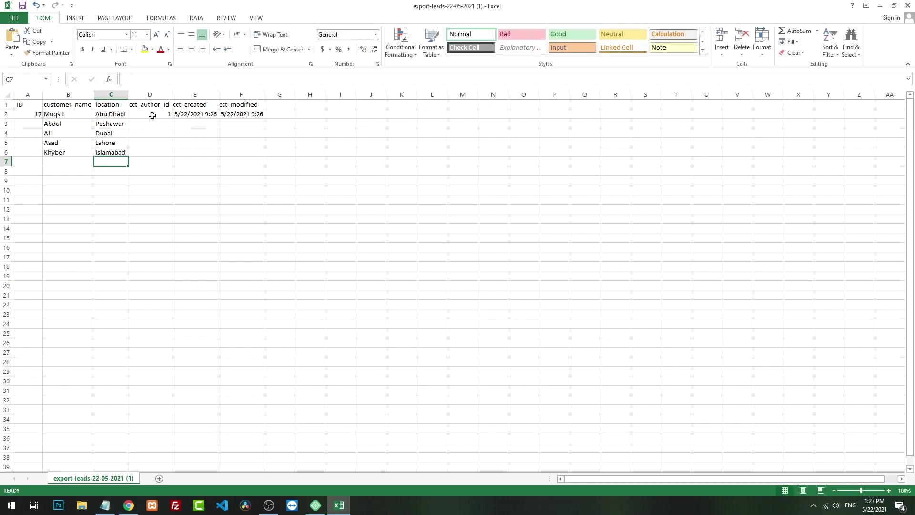
pyautogui.moveTo(153, 116); pyautogui.dragTo(155, 148)
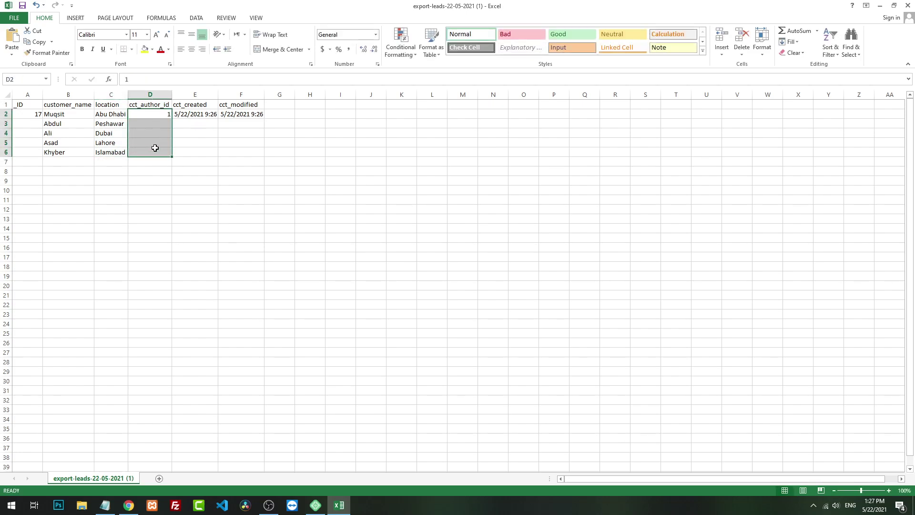
pyautogui.hotkey('ctrl', 'd')
# Renumber the lead IDs in A2:A6 as 18 through 22
pyautogui.click(170, 200)
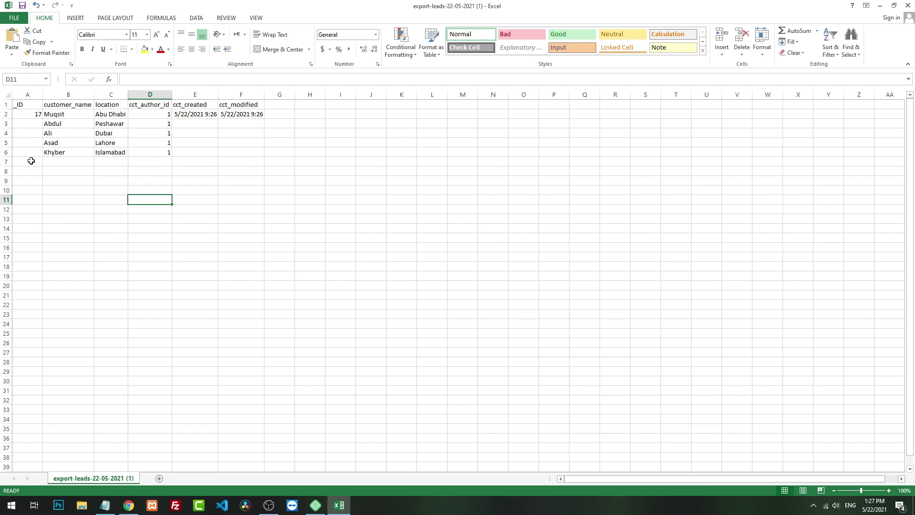
pyautogui.click(32, 115)
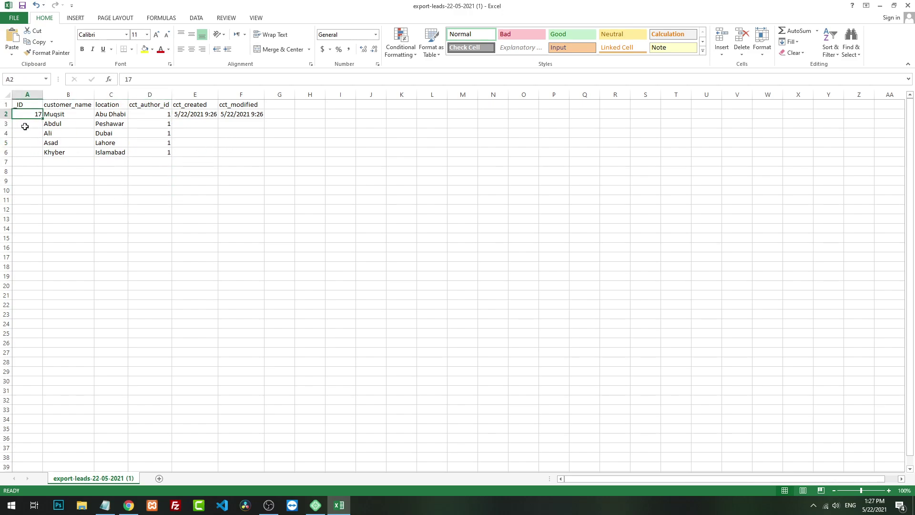
pyautogui.write('18')
pyautogui.press('Return')
pyautogui.write('19')
pyautogui.press('Return')
pyautogui.write('20')
pyautogui.press('Return')
pyautogui.moveTo(26, 129); pyautogui.dragTo(42, 155)
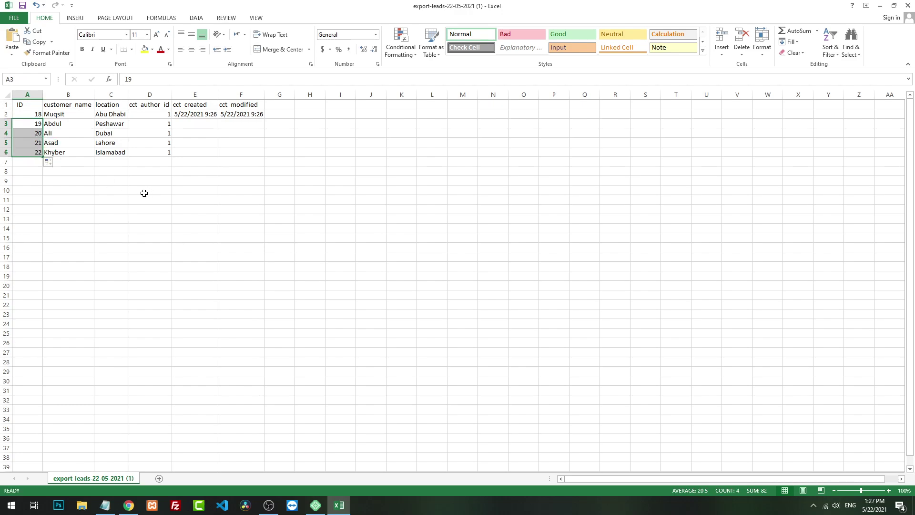
pyautogui.click(144, 193)
# Set cct_created to NOW() for all five leads in E2:E6
pyautogui.moveTo(203, 114); pyautogui.dragTo(227, 152)
pyautogui.hotkey('ctrl', 'd')
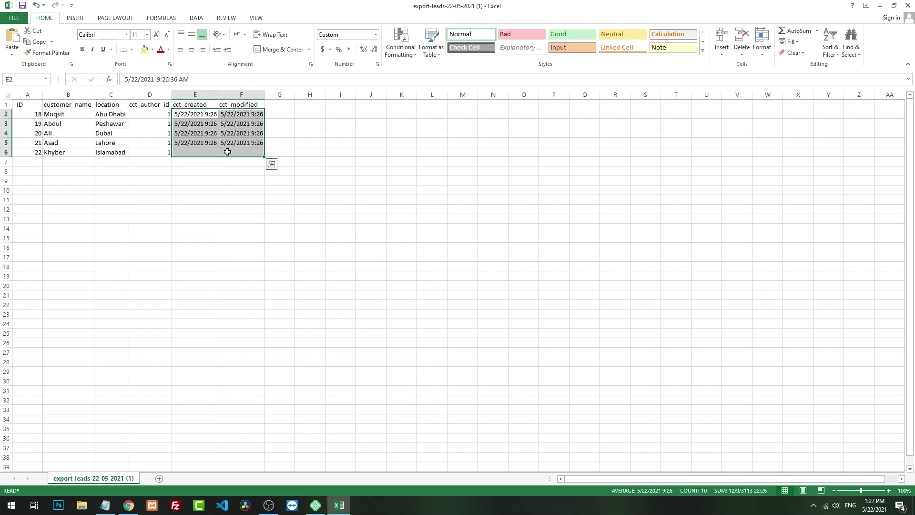
pyautogui.click(192, 210)
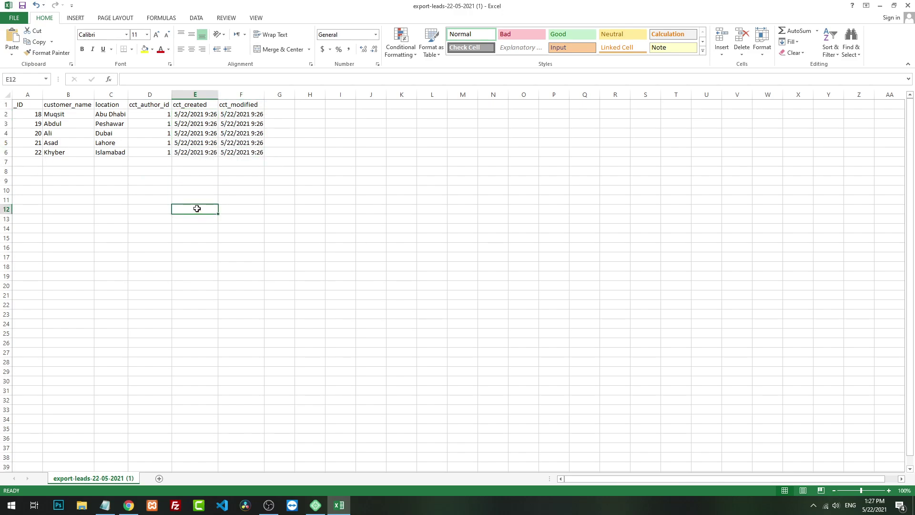
pyautogui.moveTo(200, 120); pyautogui.dragTo(198, 154)
pyautogui.press('Delete')
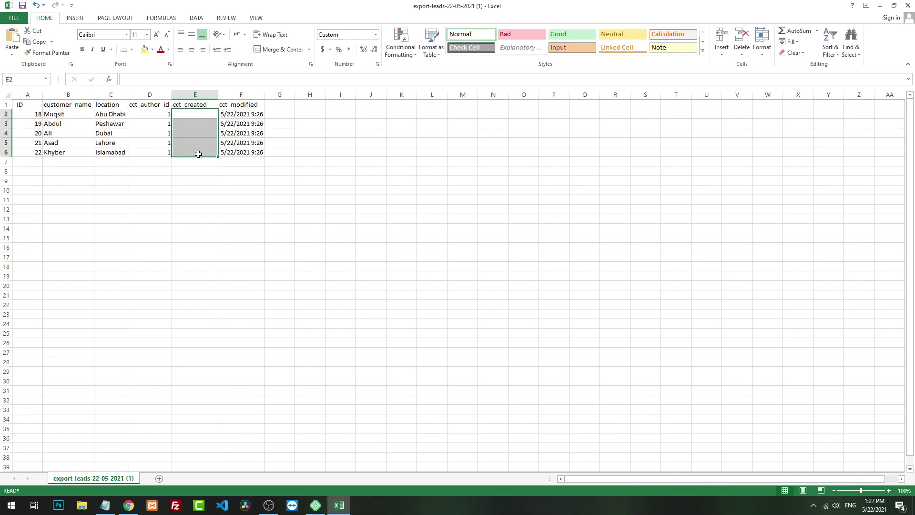
pyautogui.write('NOW(')
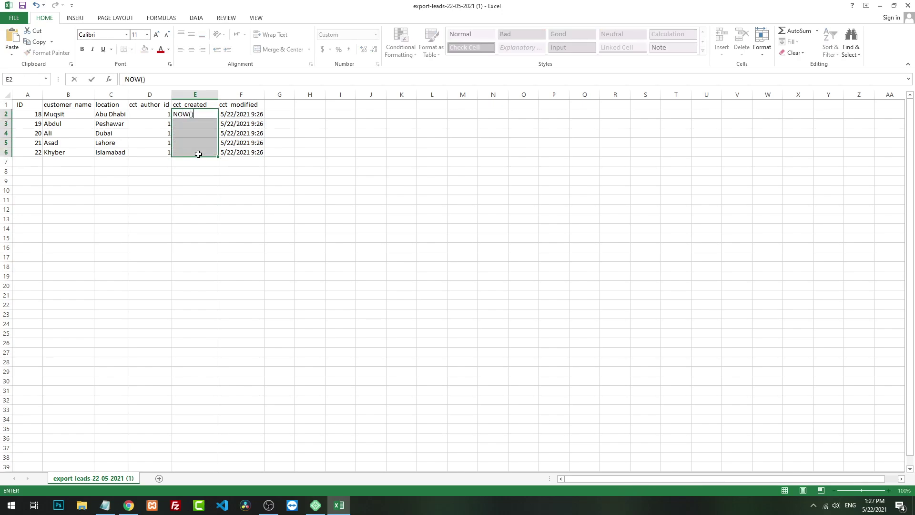
pyautogui.press('Return')
pyautogui.click(168, 199)
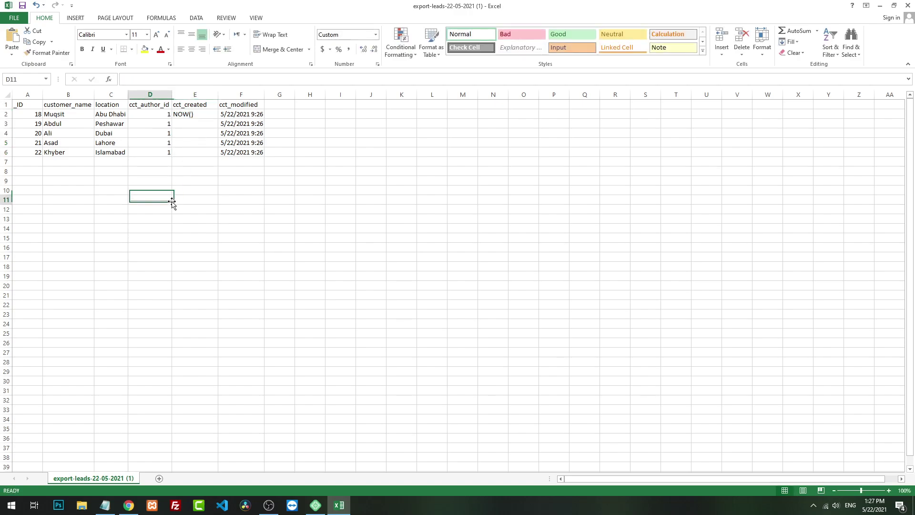
pyautogui.moveTo(189, 114); pyautogui.dragTo(198, 150)
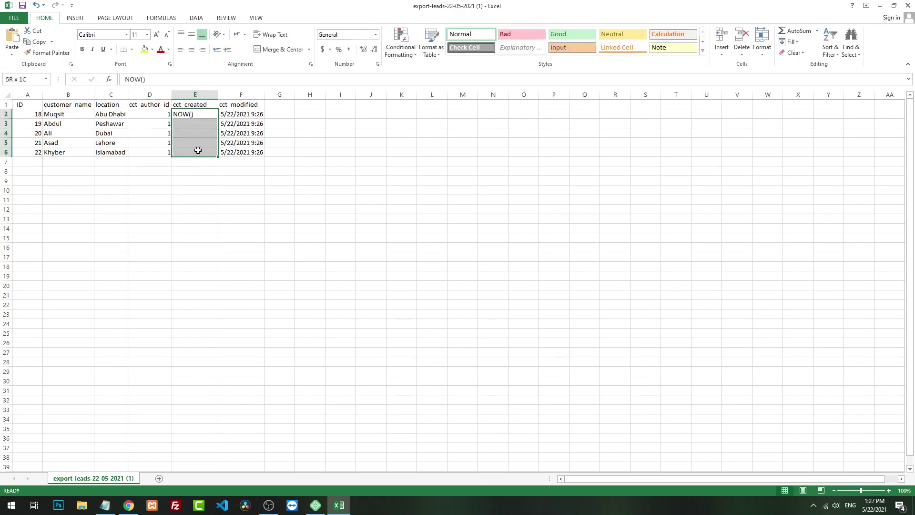
pyautogui.hotkey('ctrl', 'd')
pyautogui.click(243, 205)
# Set cct_modified to NULL for all five leads in F2:F6
pyautogui.click(239, 117)
pyautogui.moveTo(239, 117); pyautogui.dragTo(239, 150)
pyautogui.write('NUL')
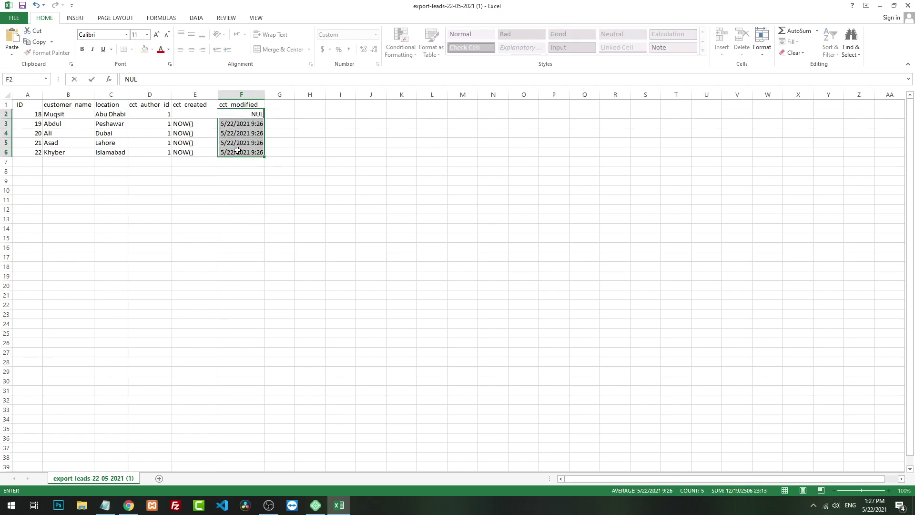
pyautogui.press('Return')
pyautogui.click(196, 256)
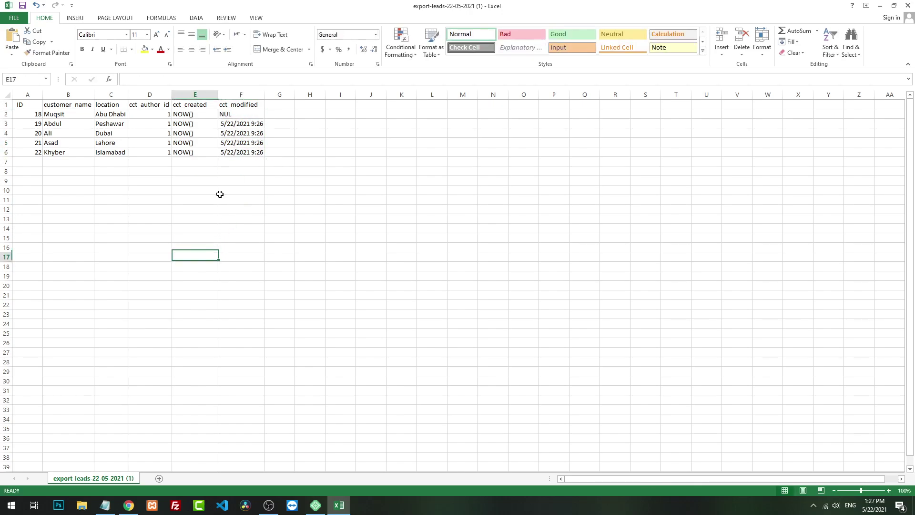
pyautogui.click(226, 114)
pyautogui.doubleClick(226, 113)
pyautogui.write('L')
pyautogui.press('Return')
pyautogui.moveTo(227, 113); pyautogui.dragTo(228, 152)
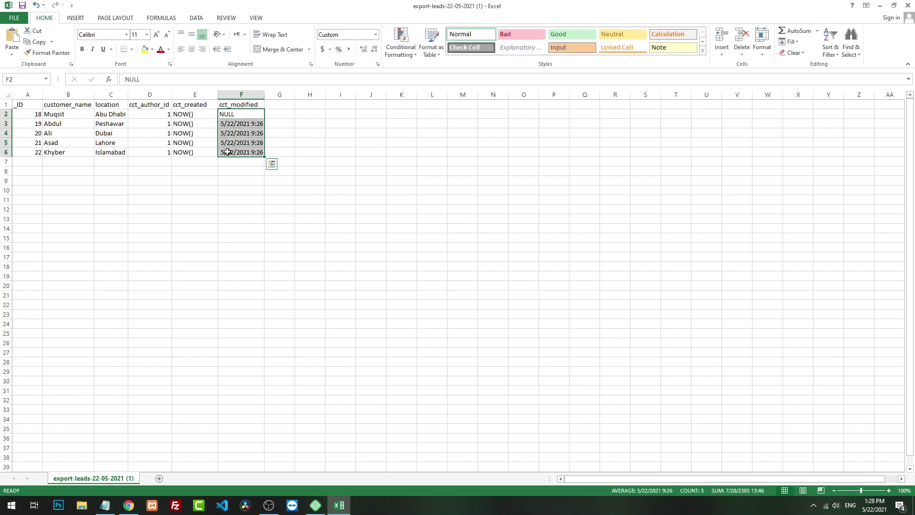
pyautogui.hotkey('ctrl', 'd')
pyautogui.click(207, 198)
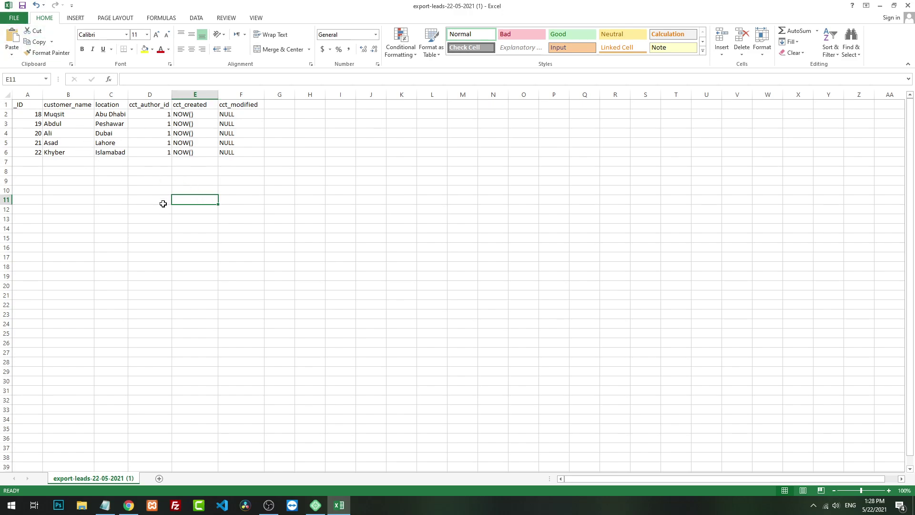
# Copy the table A1:F6 and return to the browser
pyautogui.moveTo(33, 105); pyautogui.dragTo(232, 151)
pyautogui.rightClick(232, 151)
pyautogui.click(244, 165)
pyautogui.click(129, 505)
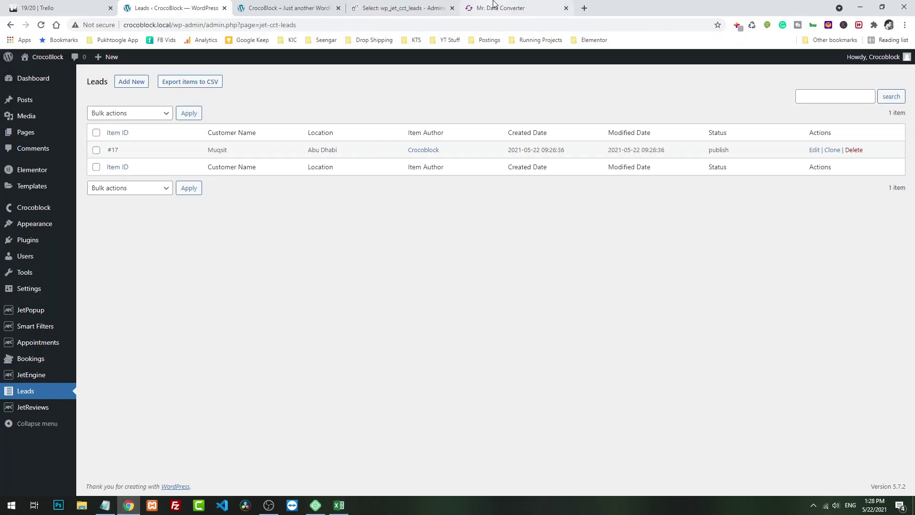
# Paste the five lead rows into Mr. Data Converter, output as MySQL, and select the generated INSERT statement
pyautogui.click(483, 8)
pyautogui.click(335, 150)
pyautogui.hotkey('ctrl', 'v')
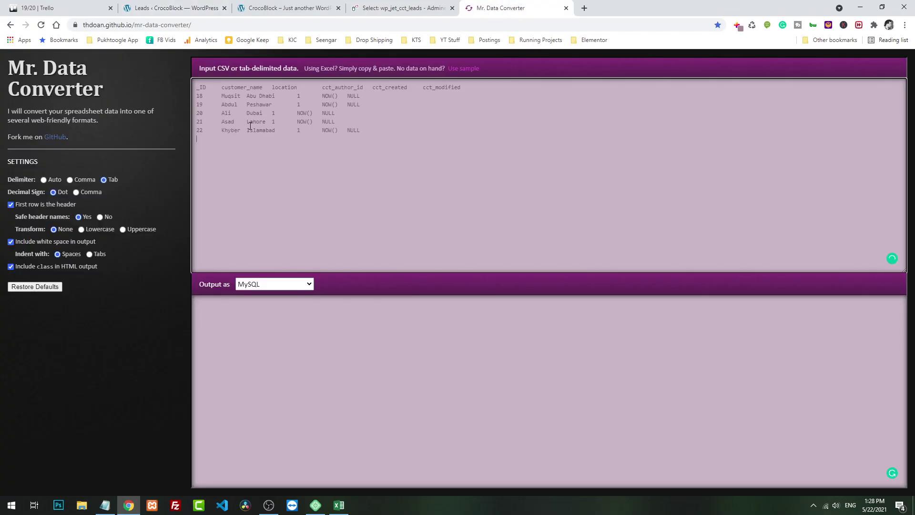
pyautogui.click(275, 284)
pyautogui.click(274, 285)
pyautogui.click(367, 437)
pyautogui.moveTo(368, 442); pyautogui.dragTo(194, 384)
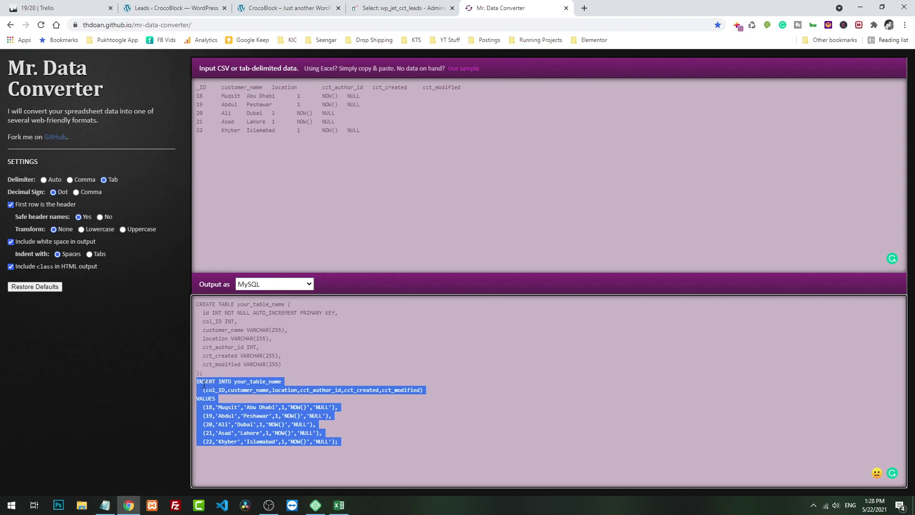
pyautogui.moveTo(208, 306); pyautogui.dragTo(196, 305)
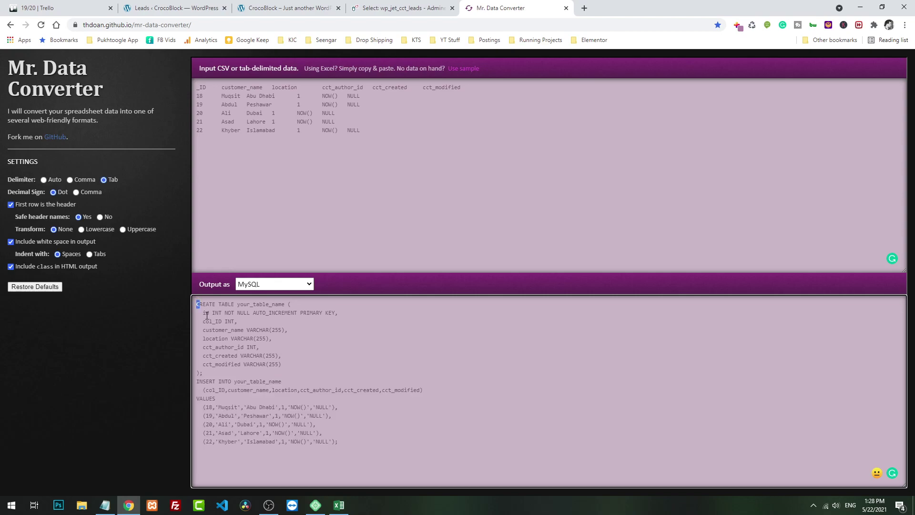
# Paste the INSERT statement into Notepad and delete its column name list line
pyautogui.click(106, 504)
pyautogui.hotkey('ctrl', 'v')
pyautogui.scroll(4, 380, 214)
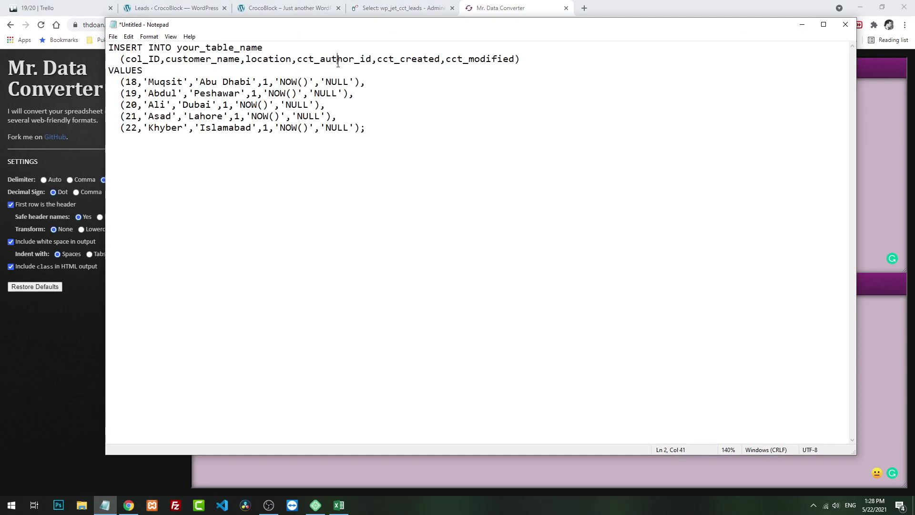
pyautogui.press('End')
pyautogui.hotkey('shift', 'Home')
pyautogui.press('BackSpace')
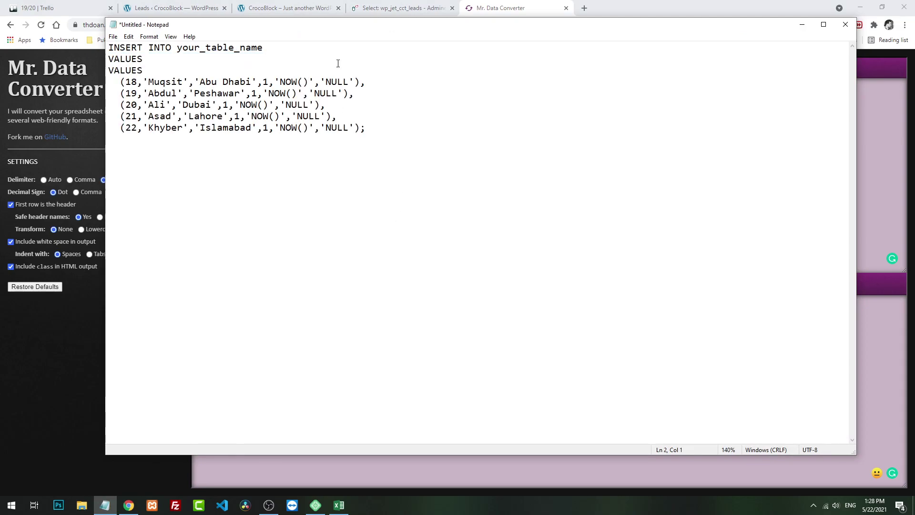
pyautogui.press('BackSpace')
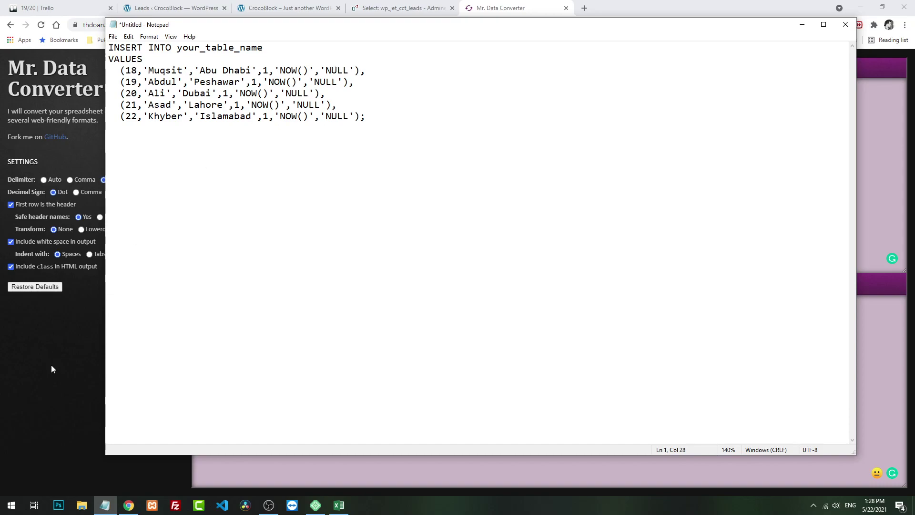
# Replace your_table_name with wp_jet_cct_leads copied from Adminer, joining VALUES onto the first line
pyautogui.click(62, 311)
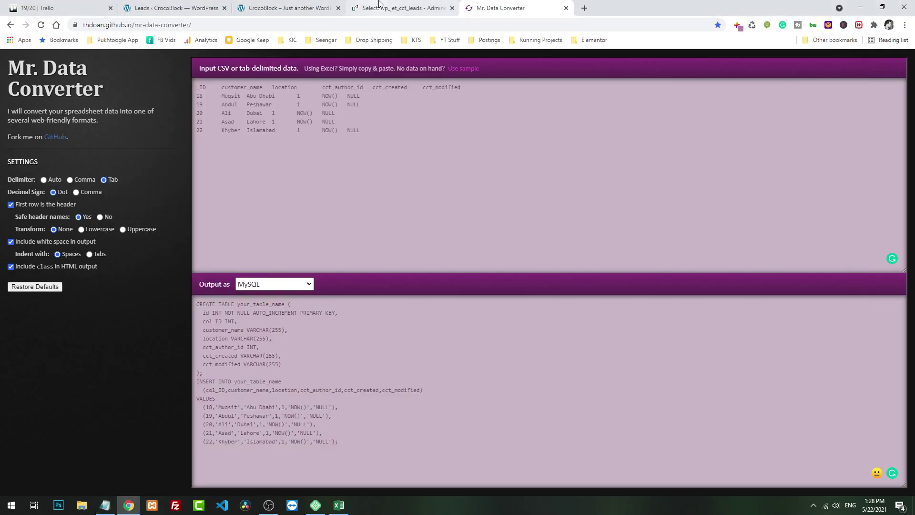
pyautogui.click(404, 7)
pyautogui.moveTo(187, 84); pyautogui.dragTo(278, 79)
pyautogui.rightClick(276, 83)
pyautogui.click(289, 88)
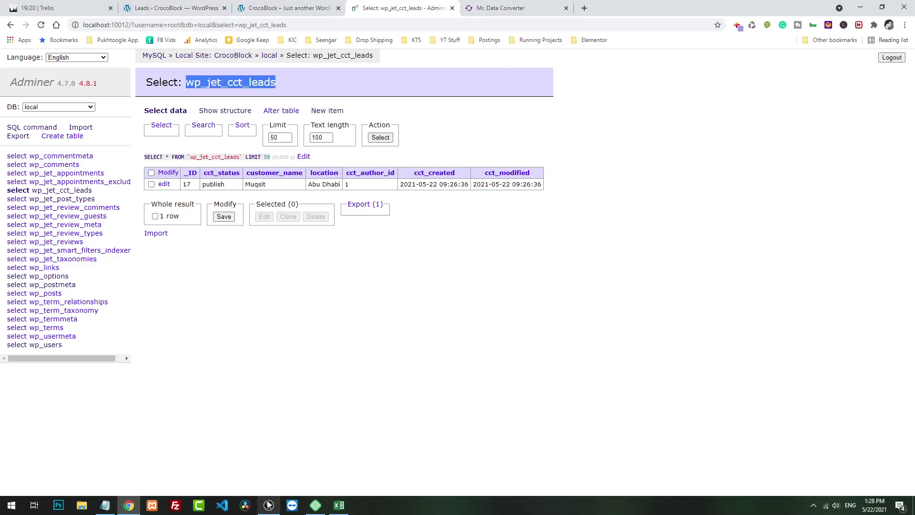
pyautogui.click(104, 505)
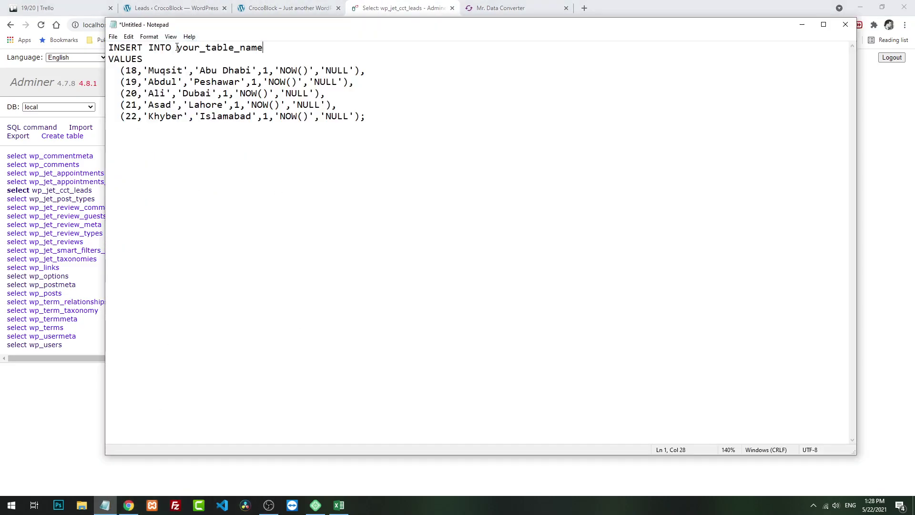
pyautogui.moveTo(176, 48); pyautogui.dragTo(264, 48)
pyautogui.hotkey('ctrl', 'v')
pyautogui.press('Delete')
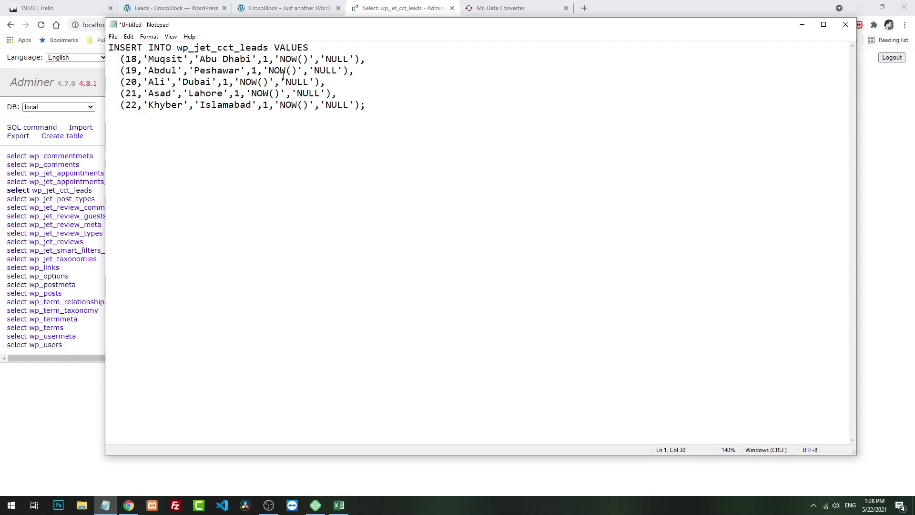
# Replace all 'NOW()','NULL' occurrences with unquoted NOW(), NULL in every row
pyautogui.moveTo(276, 59); pyautogui.dragTo(311, 59)
pyautogui.click(314, 74)
pyautogui.moveTo(277, 57); pyautogui.dragTo(312, 54)
pyautogui.click(312, 78)
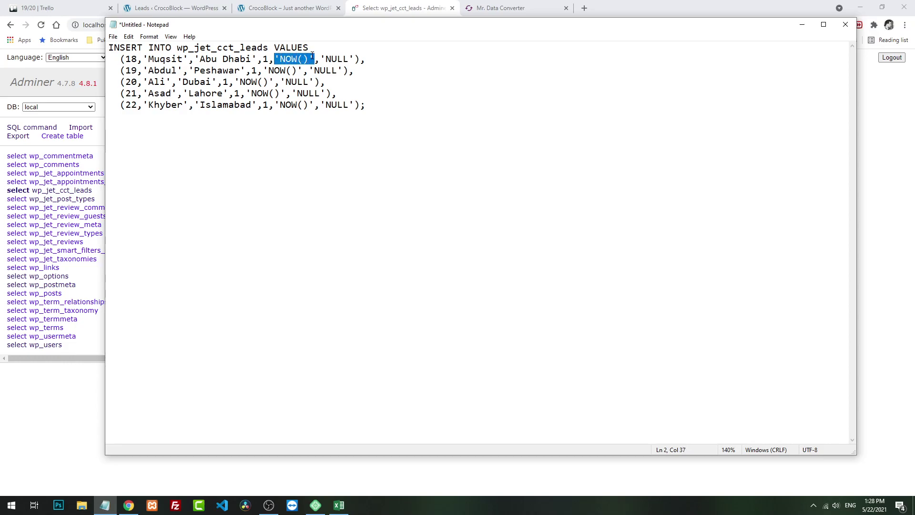
pyautogui.click(327, 147)
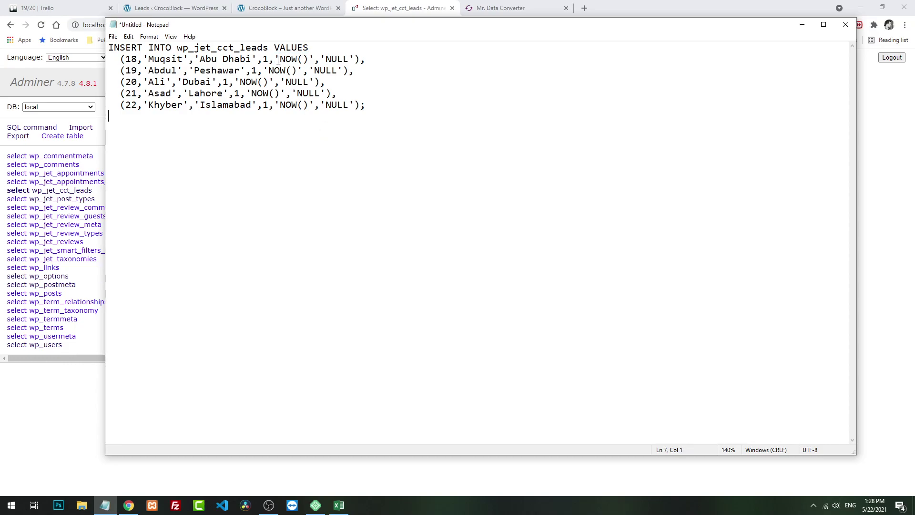
pyautogui.moveTo(276, 59); pyautogui.dragTo(354, 59)
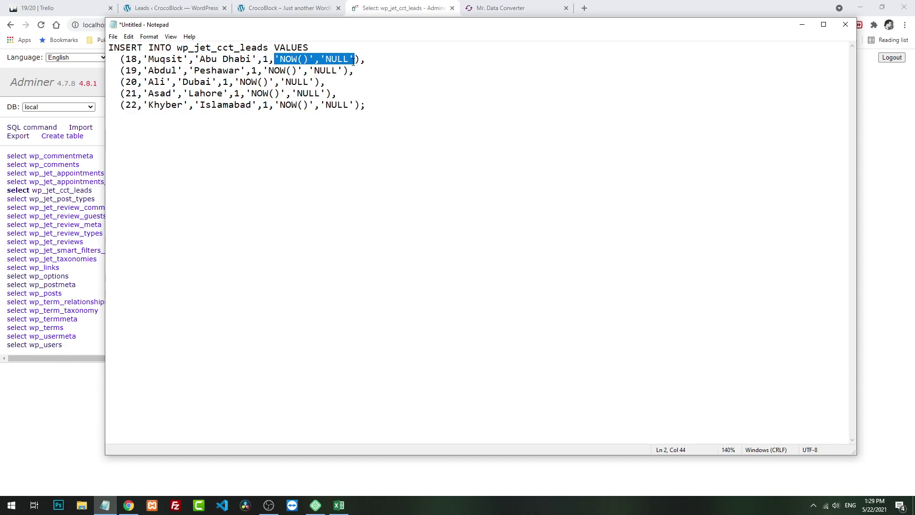
pyautogui.hotkey('ctrl', 'h')
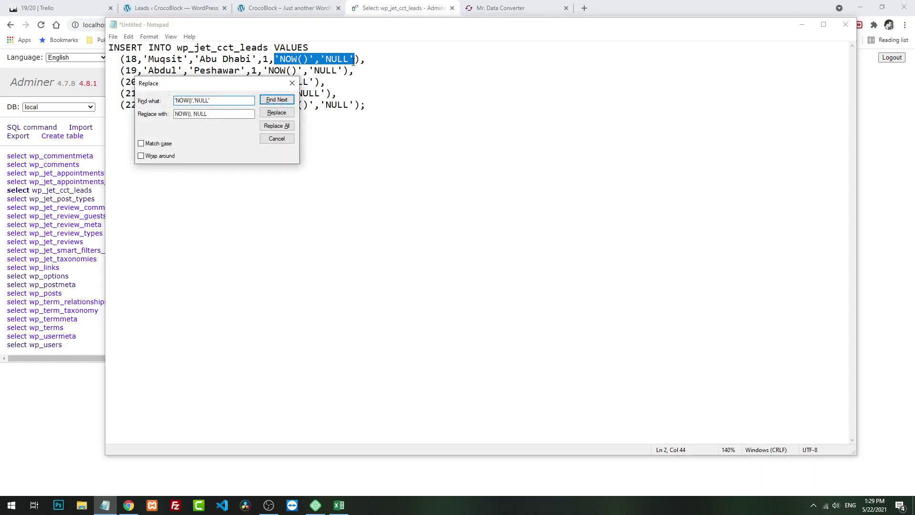
pyautogui.press('Tab')
pyautogui.press('BackSpace')
pyautogui.click(276, 125)
pyautogui.click(277, 139)
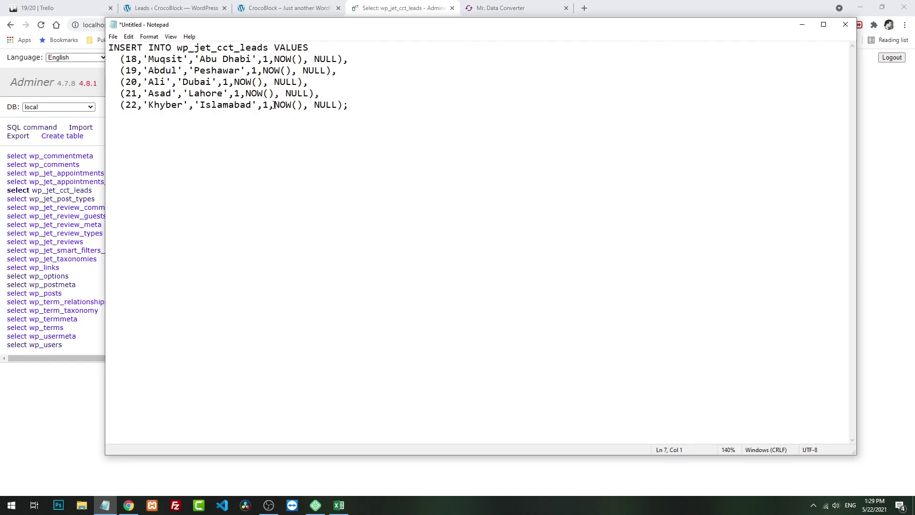
pyautogui.moveTo(274, 105); pyautogui.dragTo(338, 105)
# Select the full query in Notepad, delete row 17 in Adminer, and confirm the WordPress Leads list is empty
pyautogui.click(330, 125)
pyautogui.moveTo(388, 113); pyautogui.dragTo(99, 50)
pyautogui.click(12, 409)
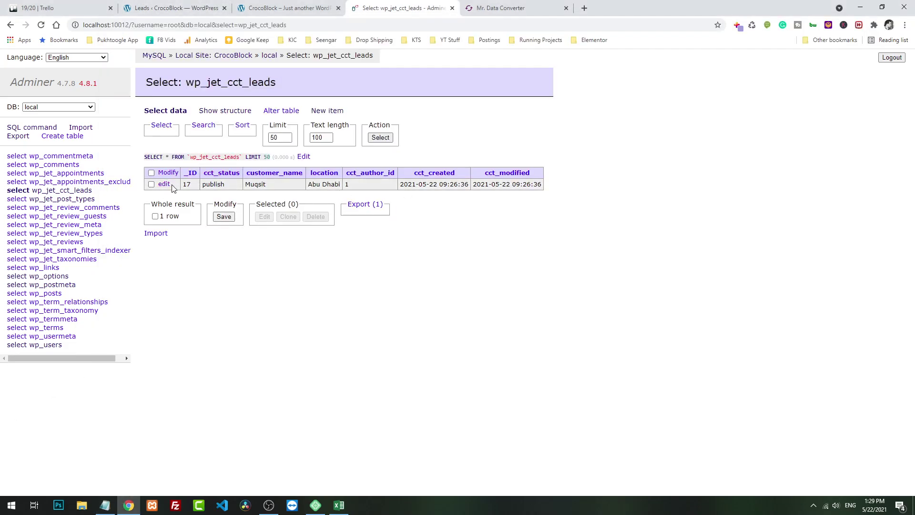
pyautogui.click(151, 184)
pyautogui.click(316, 217)
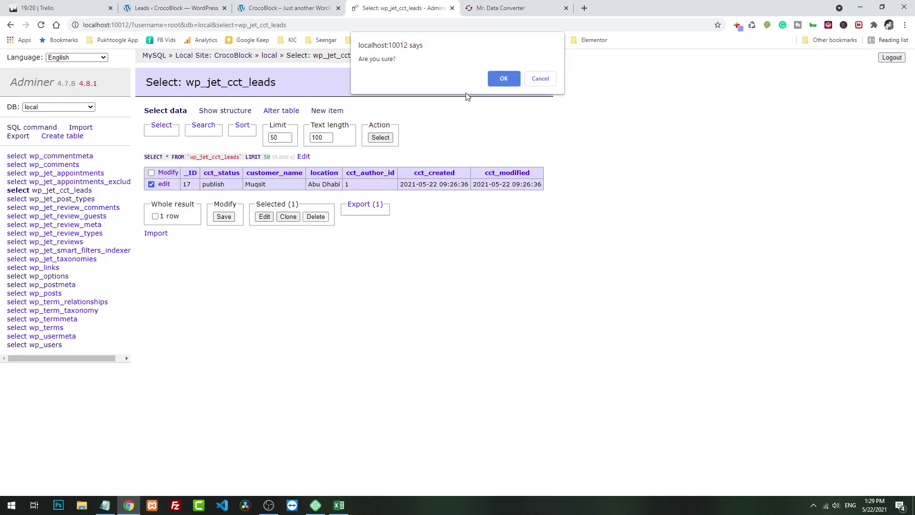
pyautogui.click(503, 77)
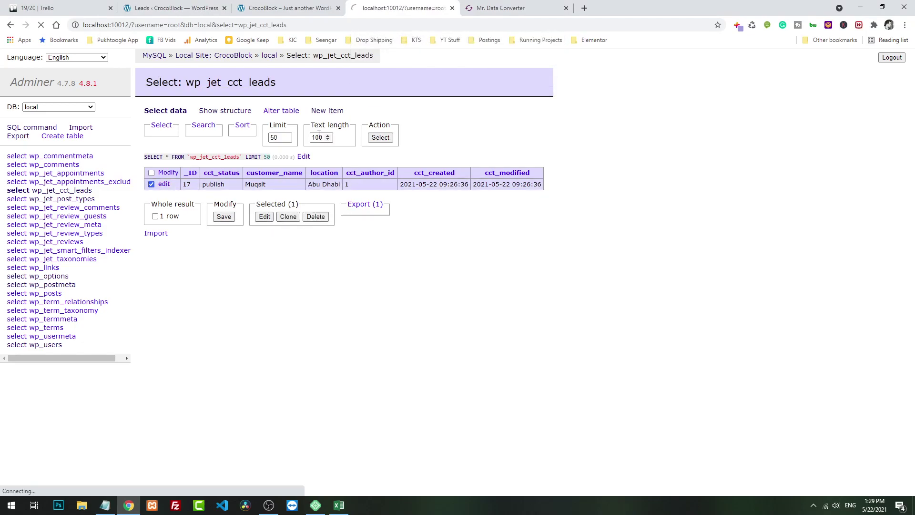
pyautogui.click(192, 7)
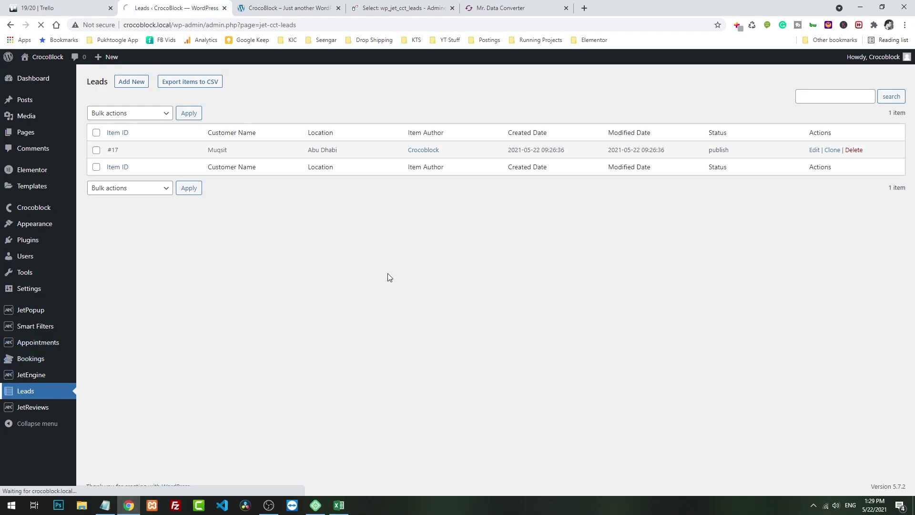
pyautogui.press('F5')
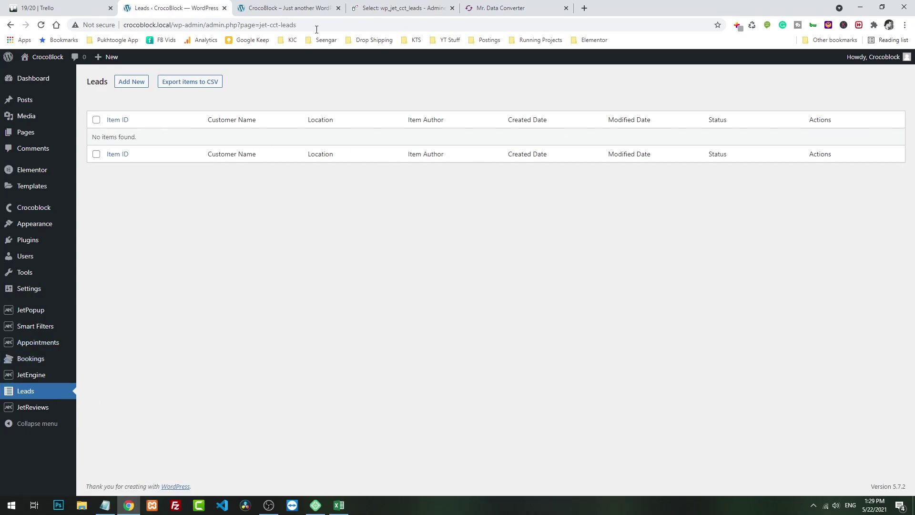
pyautogui.click(384, 8)
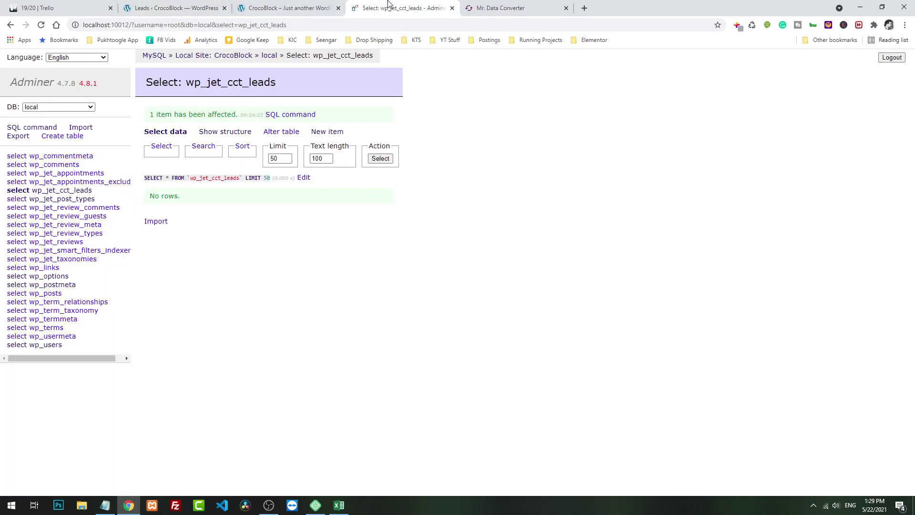
# Execute the INSERT in Adminer's SQL command page, hitting error 1136 column count mismatch, then select the Excel lead data
pyautogui.click(36, 132)
pyautogui.click(247, 153)
pyautogui.hotkey('ctrl', 'v')
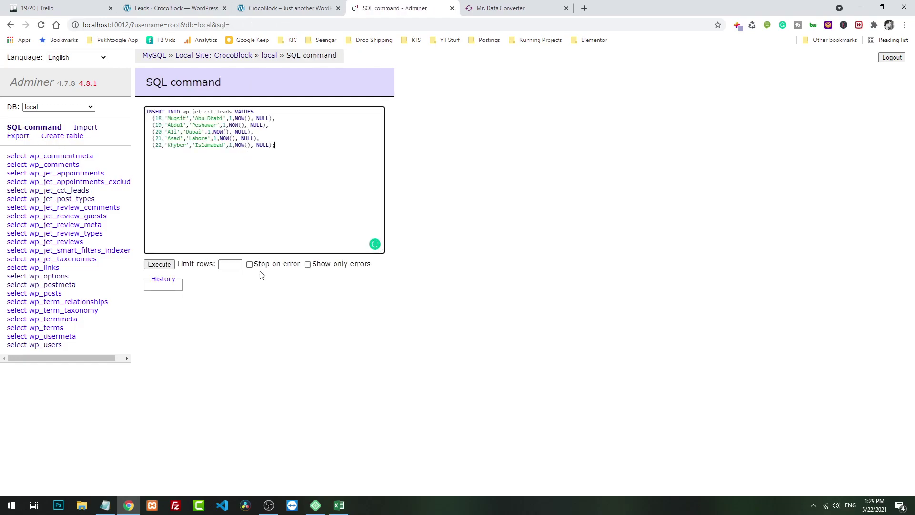
pyautogui.click(159, 265)
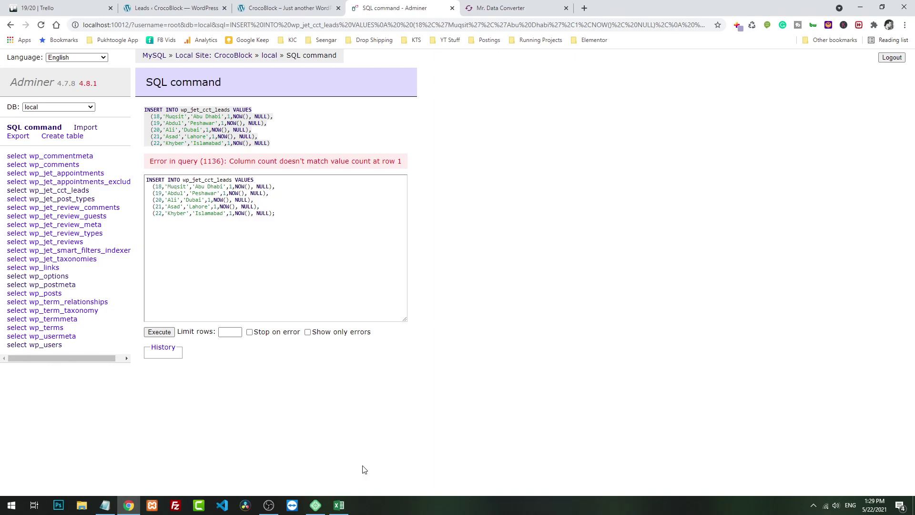
pyautogui.click(339, 505)
pyautogui.hotkey('ctrl', 'a')
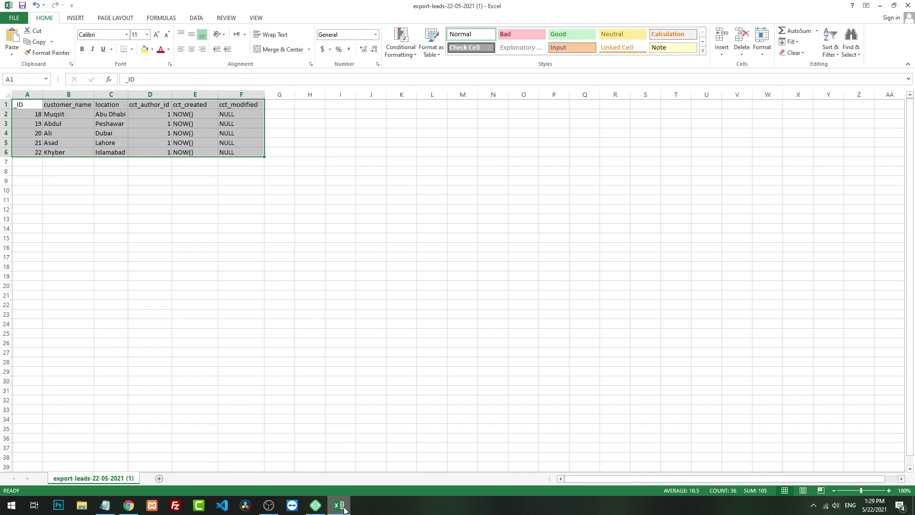
# Insert an empty column B before customer_name in the Excel lead sheet
pyautogui.hotkey('alt', 'Tab')
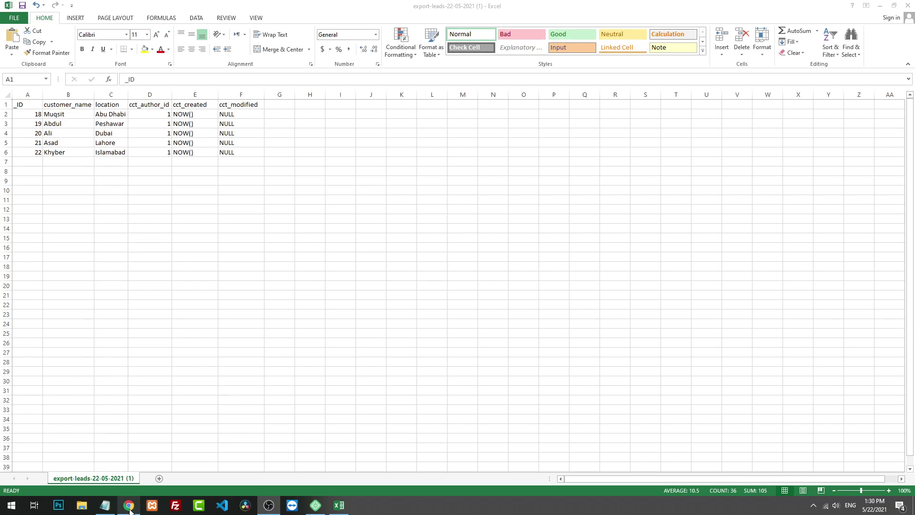
pyautogui.click(70, 94)
pyautogui.rightClick(71, 94)
pyautogui.click(93, 167)
# Give the new column the header status and fill publish down rows 2–6
pyautogui.click(141, 200)
pyautogui.click(60, 106)
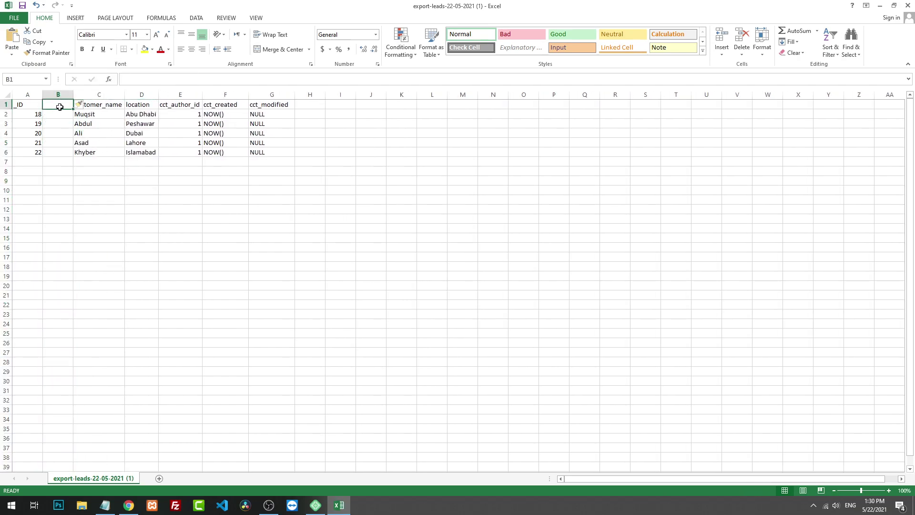
pyautogui.write('status')
pyautogui.press('Return')
pyautogui.write('publish')
pyautogui.press('Return')
pyautogui.moveTo(60, 114); pyautogui.dragTo(62, 148)
pyautogui.hotkey('ctrl', 'd')
pyautogui.click(96, 200)
# Copy the lead table and paste it over Mr. Data Converter's old input
pyautogui.moveTo(30, 109); pyautogui.dragTo(267, 152)
pyautogui.hotkey('ctrl', 'c')
pyautogui.click(135, 509)
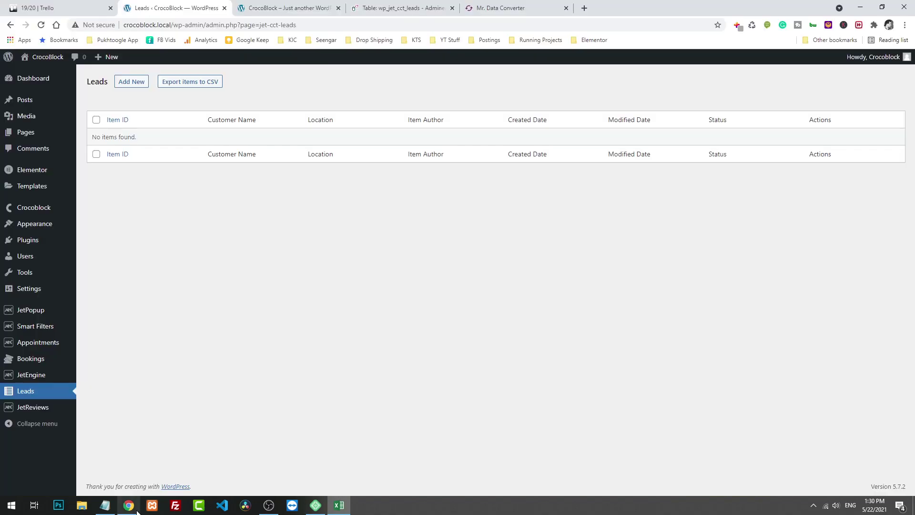
pyautogui.click(501, 8)
pyautogui.click(307, 168)
pyautogui.hotkey('ctrl', 'a')
pyautogui.hotkey('ctrl', 'v')
# Copy the generated MySQL output into Notepad, replacing its previous contents
pyautogui.click(321, 308)
pyautogui.click(314, 424)
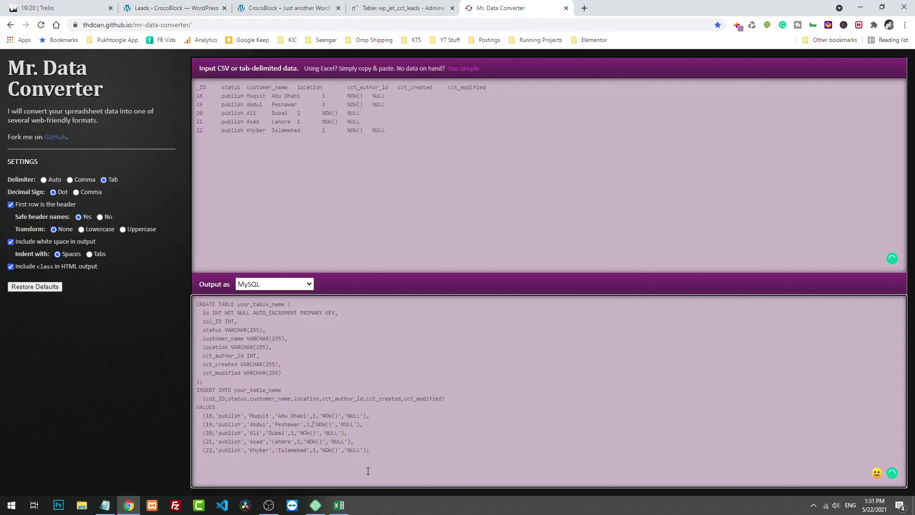
pyautogui.click(356, 446)
pyautogui.moveTo(377, 453); pyautogui.dragTo(196, 304)
pyautogui.click(104, 506)
pyautogui.click(418, 292)
pyautogui.hotkey('ctrl', 'a')
pyautogui.hotkey('ctrl', 'v')
# Delete the CREATE TABLE block and column list, and unquote every NOW() and NULL
pyautogui.moveTo(352, 254); pyautogui.dragTo(282, 155)
pyautogui.press('Delete')
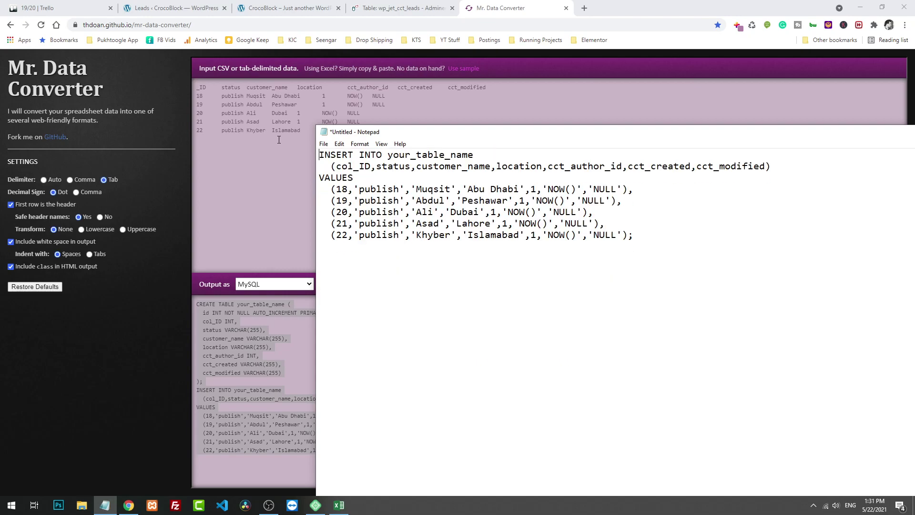
pyautogui.tripleClick(372, 166)
pyautogui.press('BackSpace')
pyautogui.press('BackSpace')
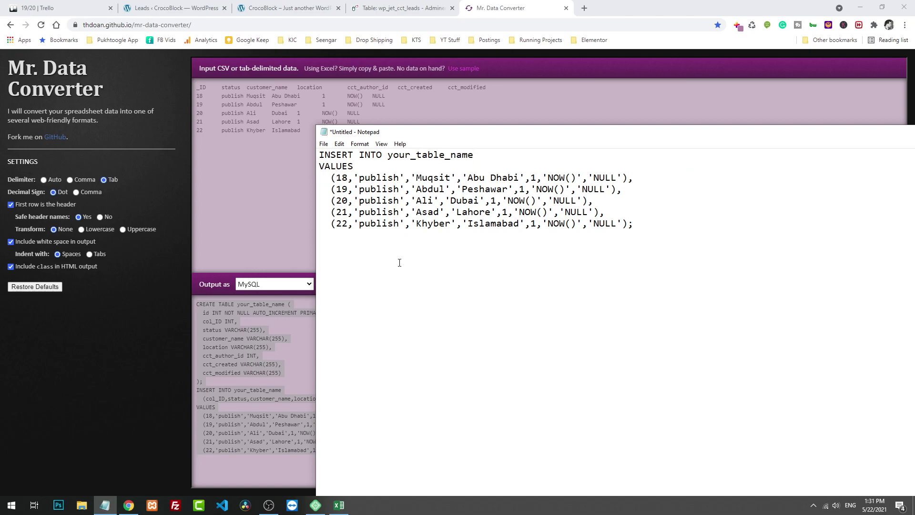
pyautogui.hotkey('ctrl', 'h')
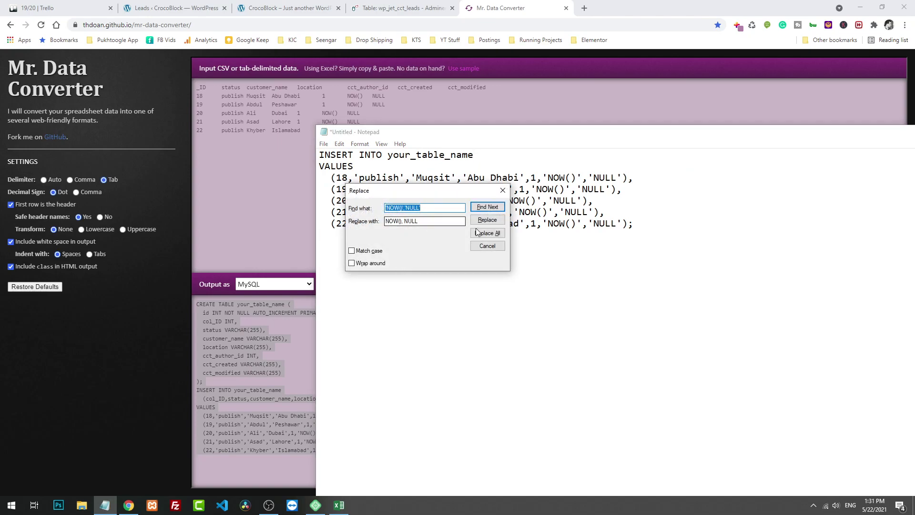
pyautogui.click(478, 233)
pyautogui.click(484, 248)
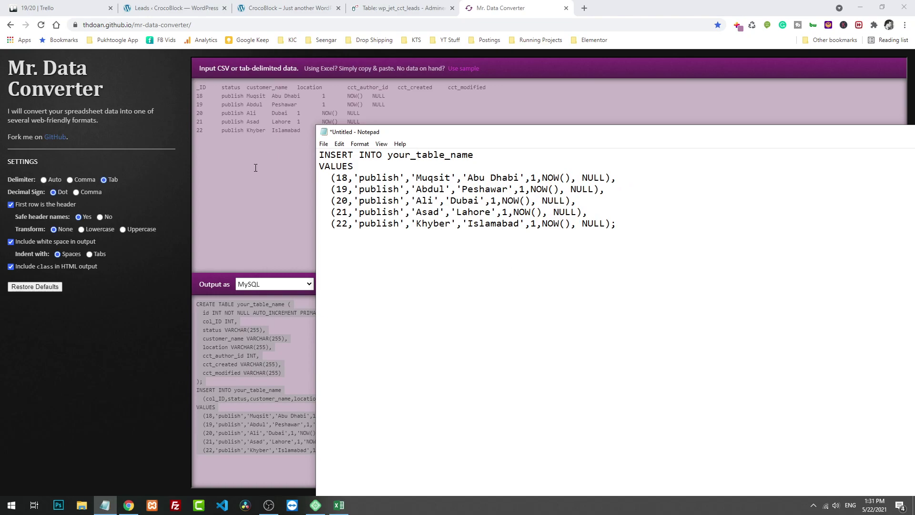
# Replace the your_table_name placeholder with wp_jet_cct_leads copied from Adminer
pyautogui.hotkey('alt', 'Tab')
pyautogui.click(404, 8)
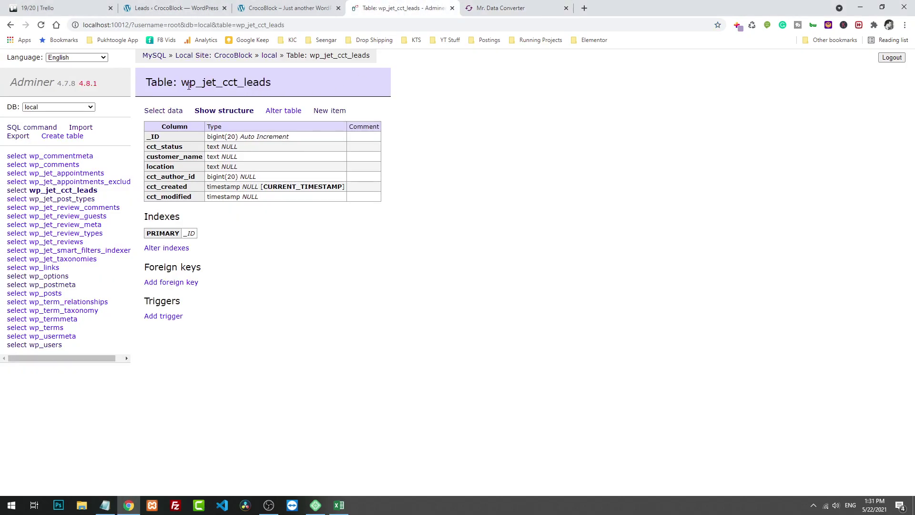
pyautogui.moveTo(181, 84); pyautogui.dragTo(275, 86)
pyautogui.rightClick(269, 84)
pyautogui.click(279, 89)
pyautogui.click(105, 505)
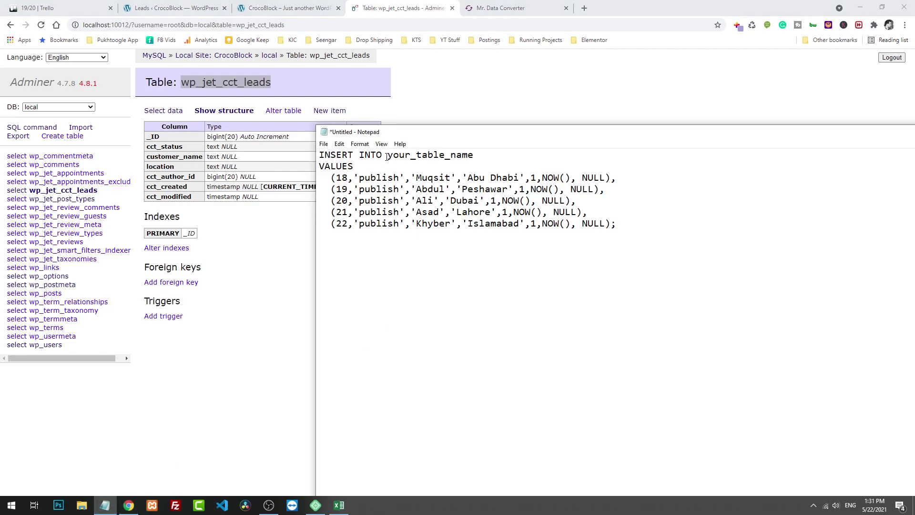
pyautogui.doubleClick(387, 156)
pyautogui.hotkey('ctrl', 'v')
pyautogui.hotkey('ctrl', 'a')
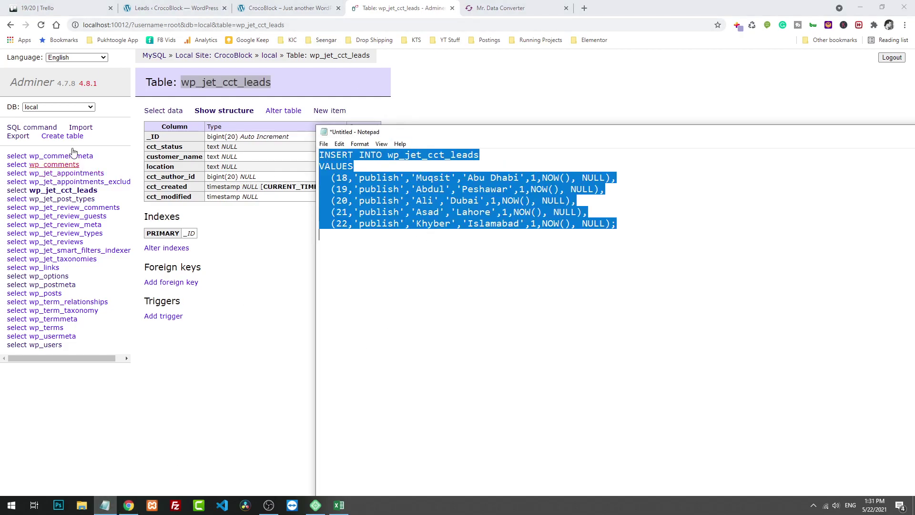
# Run the INSERT query in Adminer's SQL command page, confirming 5 rows affected
pyautogui.click(29, 128)
pyautogui.hotkey('ctrl', 'v')
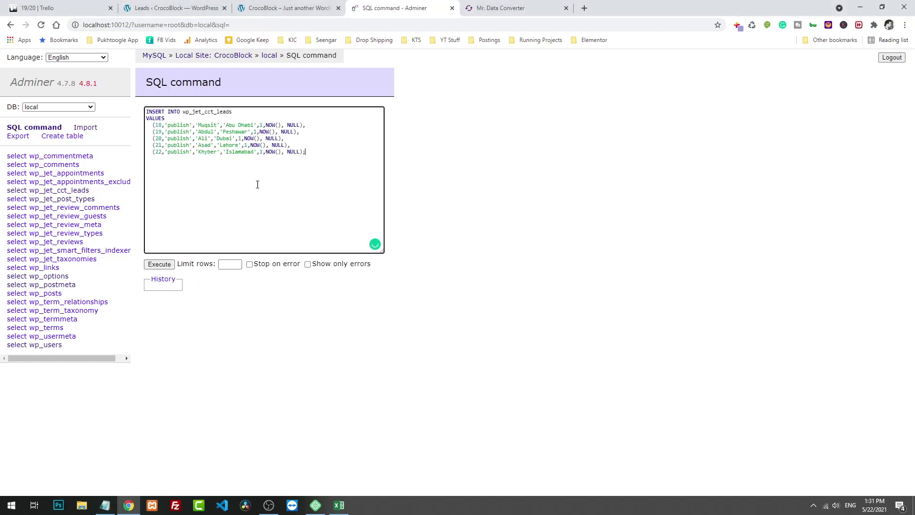
pyautogui.click(159, 264)
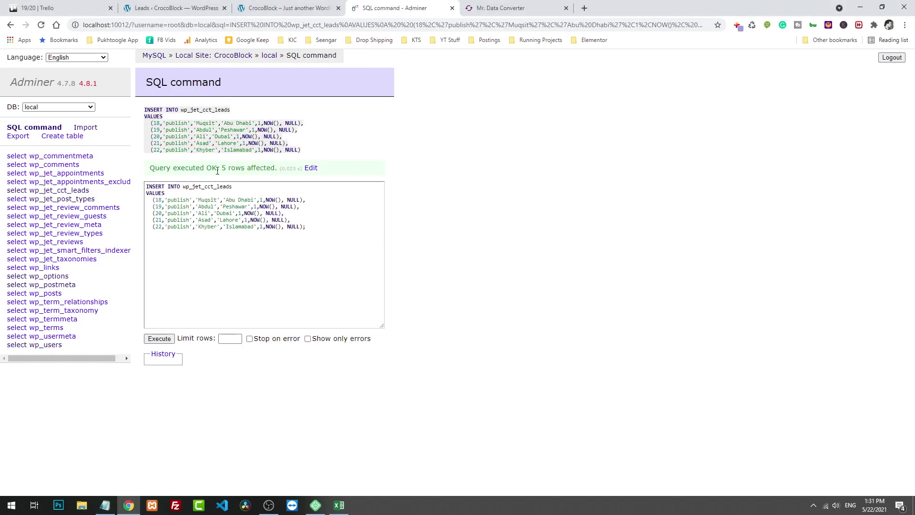
pyautogui.moveTo(223, 167); pyautogui.dragTo(236, 168)
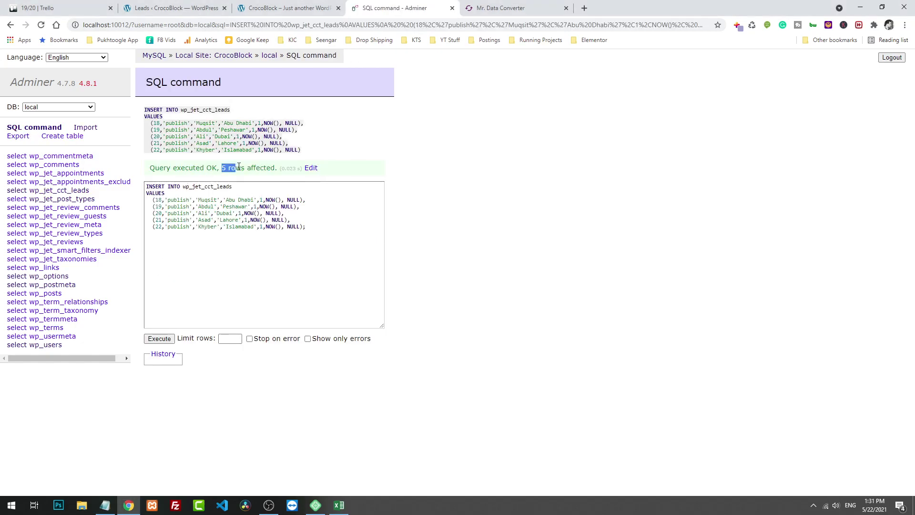
pyautogui.click(268, 56)
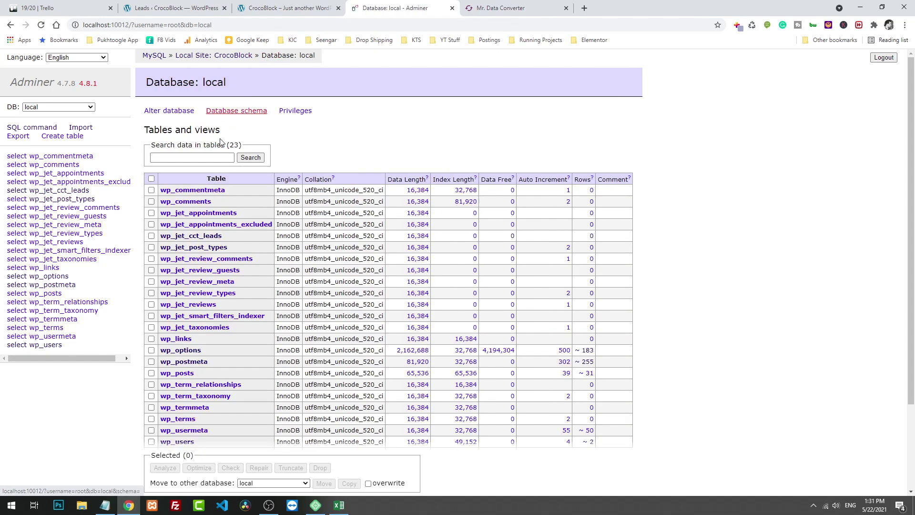
pyautogui.click(194, 238)
pyautogui.click(155, 111)
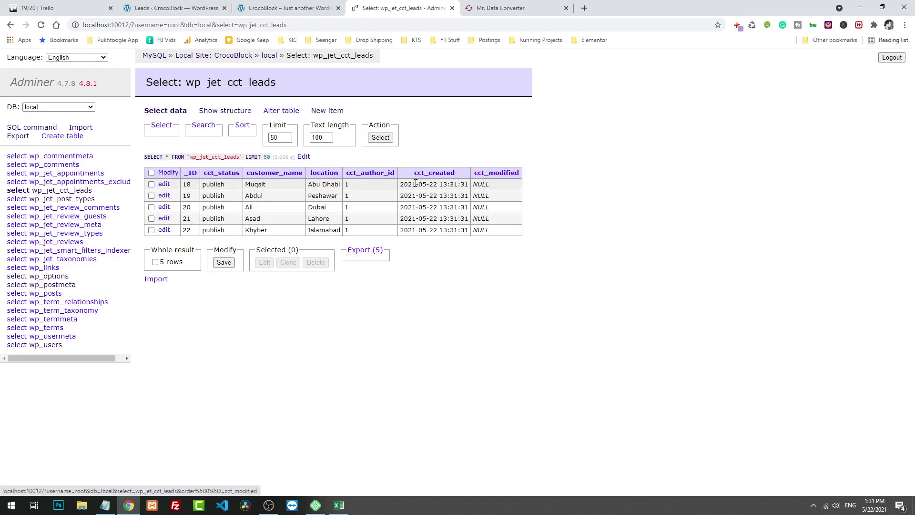
pyautogui.moveTo(401, 185); pyautogui.dragTo(467, 184)
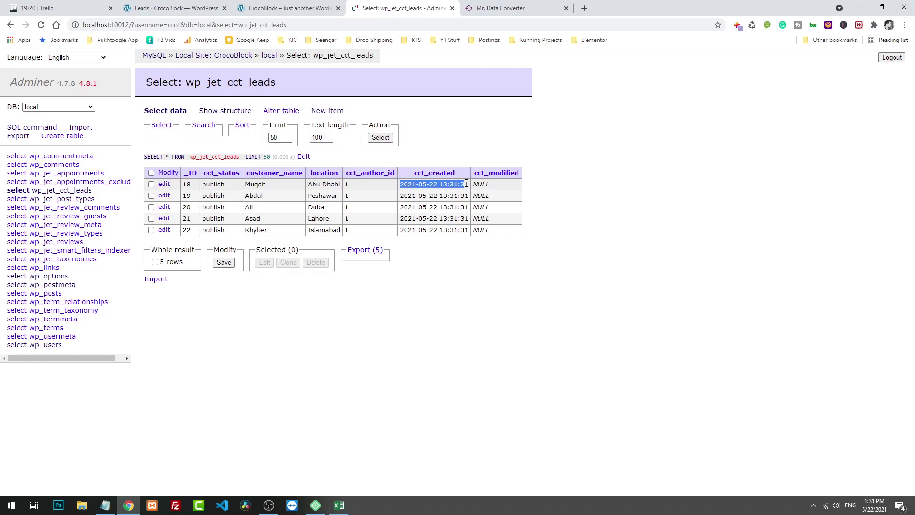
pyautogui.click(453, 291)
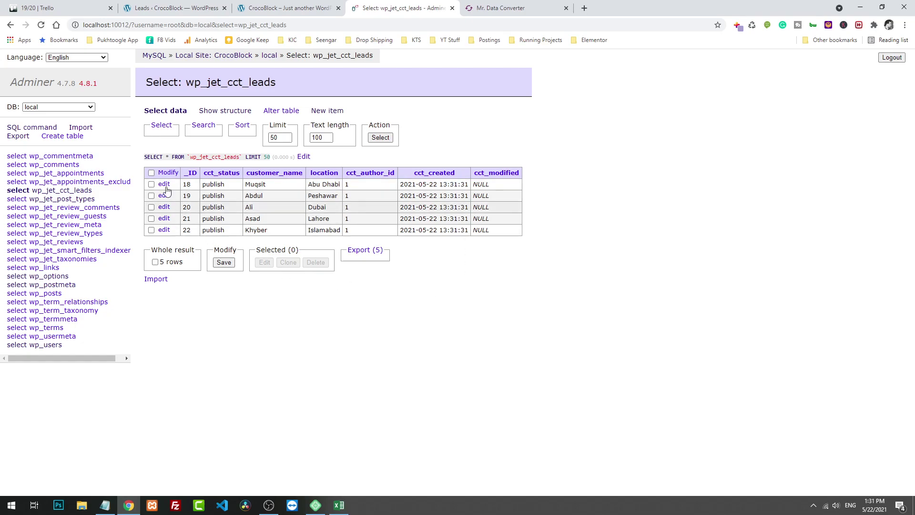
# Reload the WordPress Leads list and check the five imported leads appear
pyautogui.click(175, 9)
pyautogui.click(27, 392)
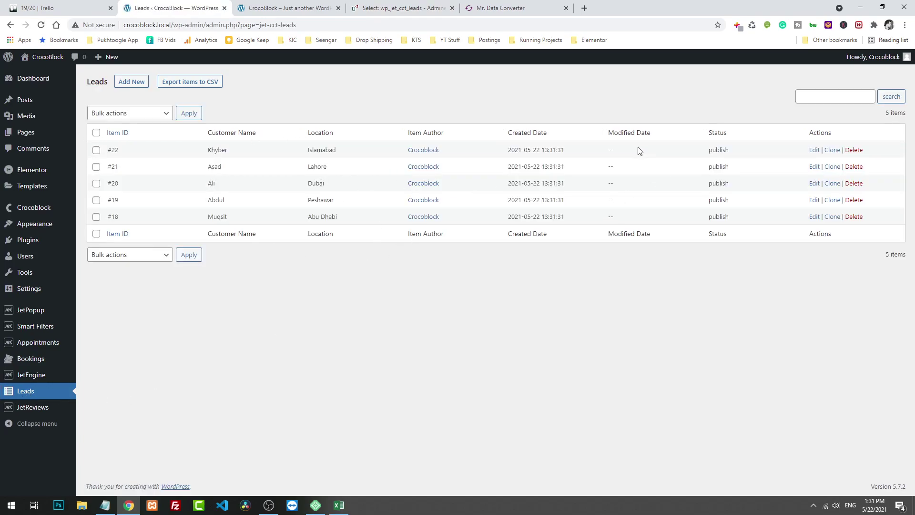
pyautogui.moveTo(620, 153); pyautogui.dragTo(623, 218)
pyautogui.click(624, 275)
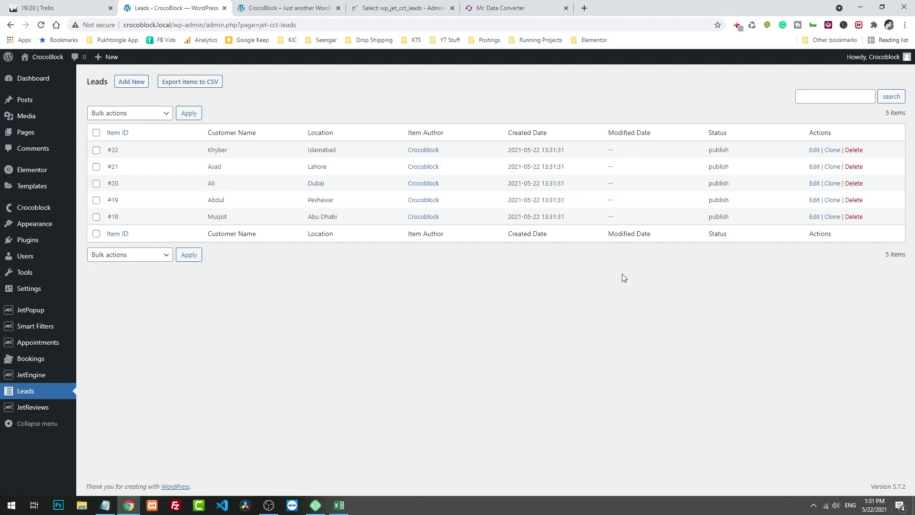
# Rename lead #22's Customer Name from Khyber to Khyber 3 and save it
pyautogui.click(815, 150)
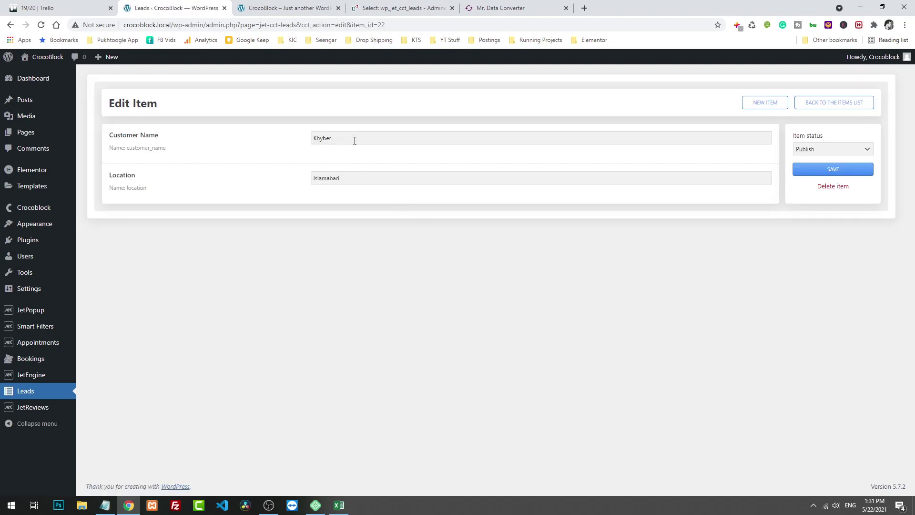
pyautogui.click(355, 140)
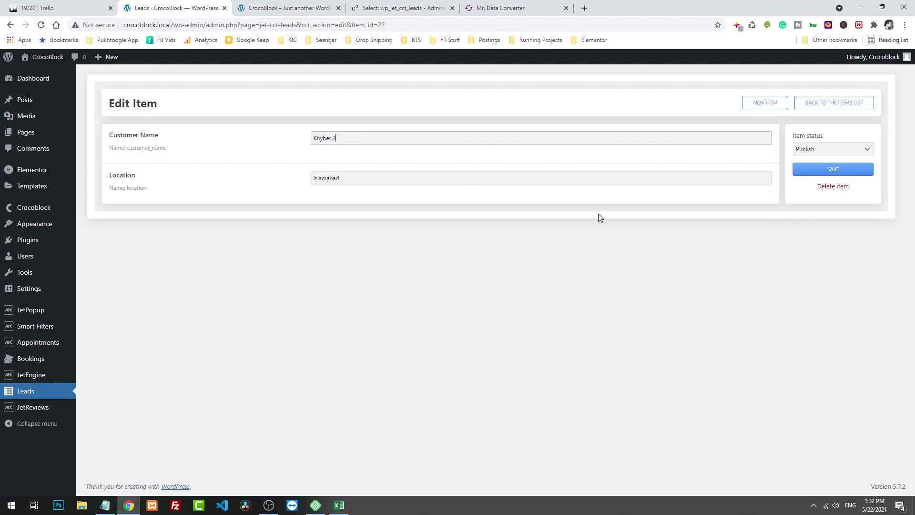
pyautogui.click(830, 173)
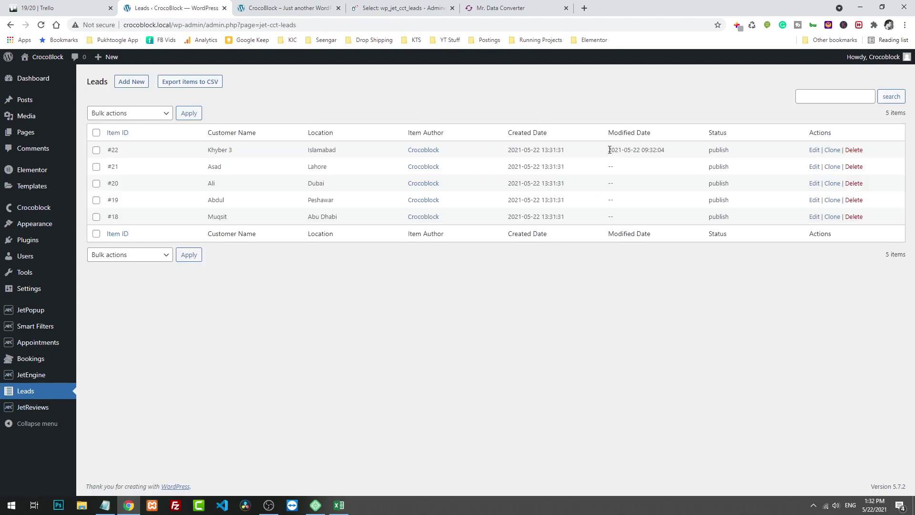
pyautogui.moveTo(610, 149); pyautogui.dragTo(670, 152)
pyautogui.moveTo(237, 151); pyautogui.dragTo(212, 150)
# Refresh Adminer's leads data to verify row 22 reads Khyber 3, then return to WordPress Leads
pyautogui.click(441, 8)
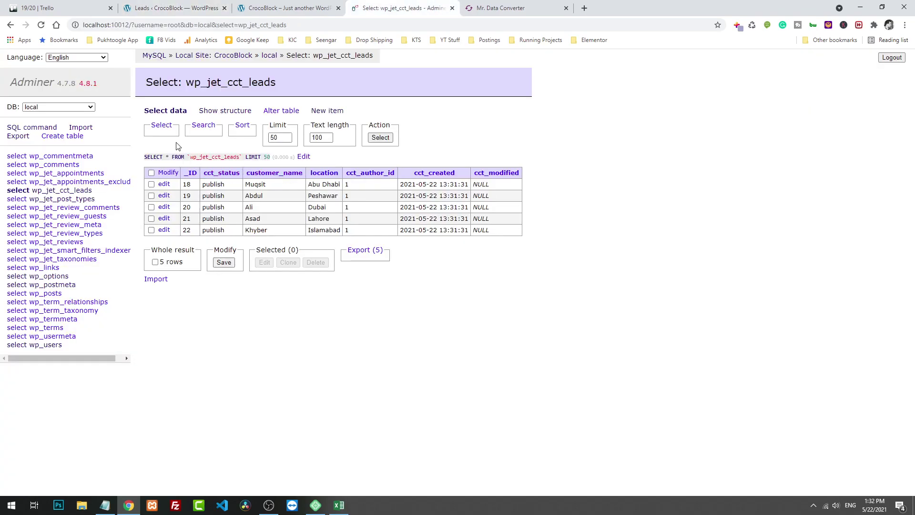
pyautogui.click(41, 25)
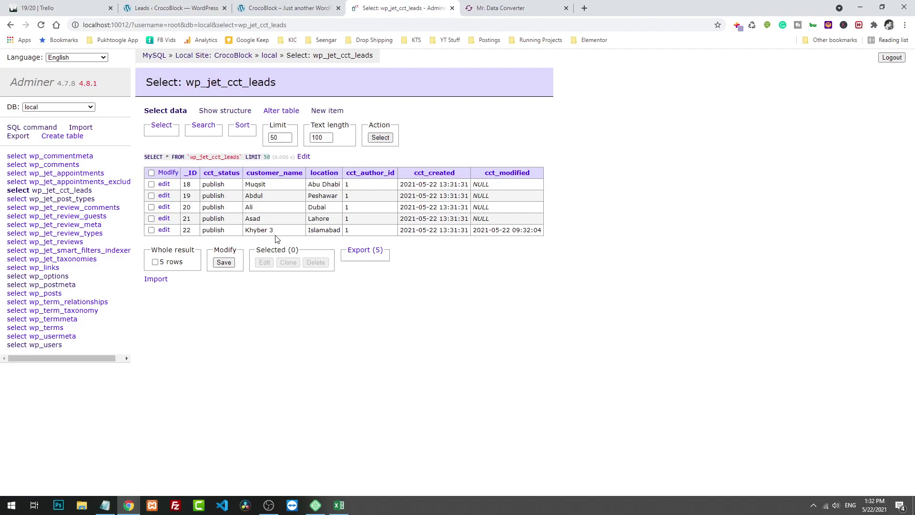
pyautogui.moveTo(275, 231); pyautogui.dragTo(248, 232)
pyautogui.click(192, 7)
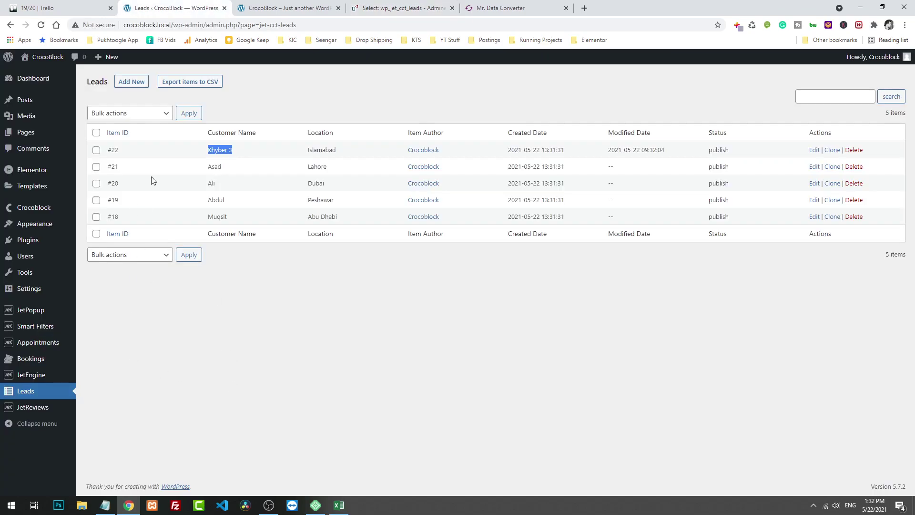